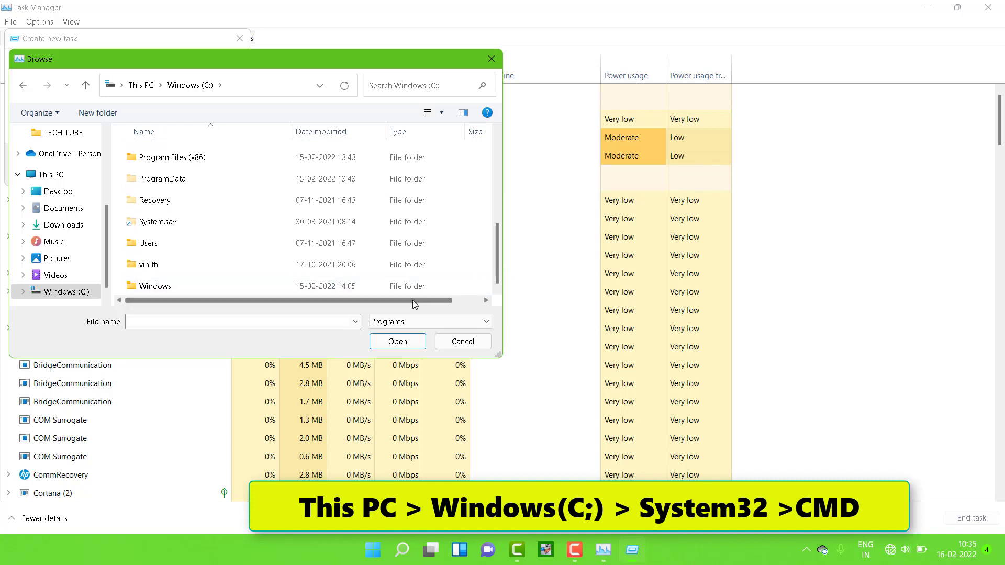
Choose the cmd application in C:\Windows\System32 as the program for the new task.
click(401, 290)
double_click(401, 290)
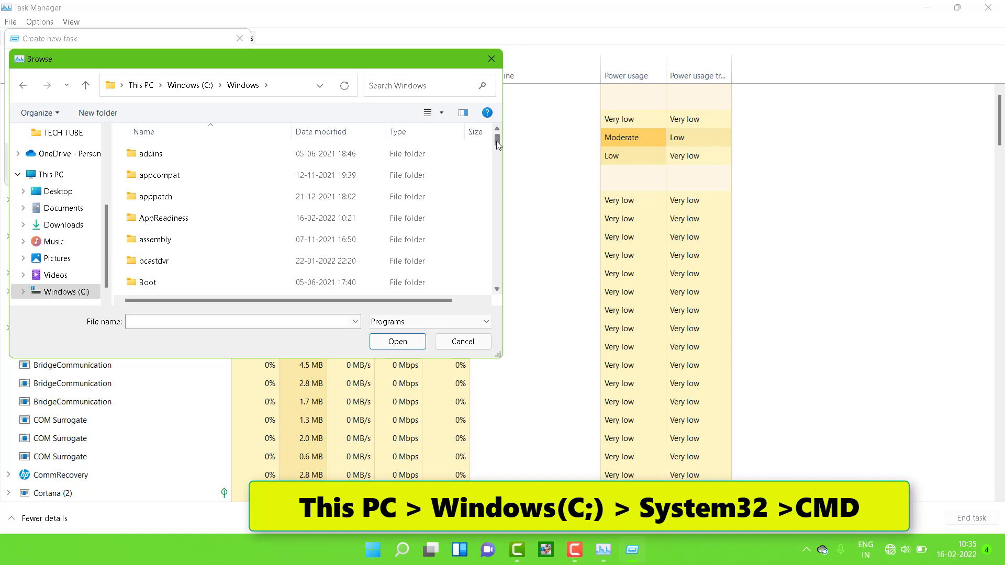
mouse_move(496, 141)
mouse_down()
mouse_move(522, 263)
mouse_move(500, 259)
mouse_move(497, 244)
mouse_up()
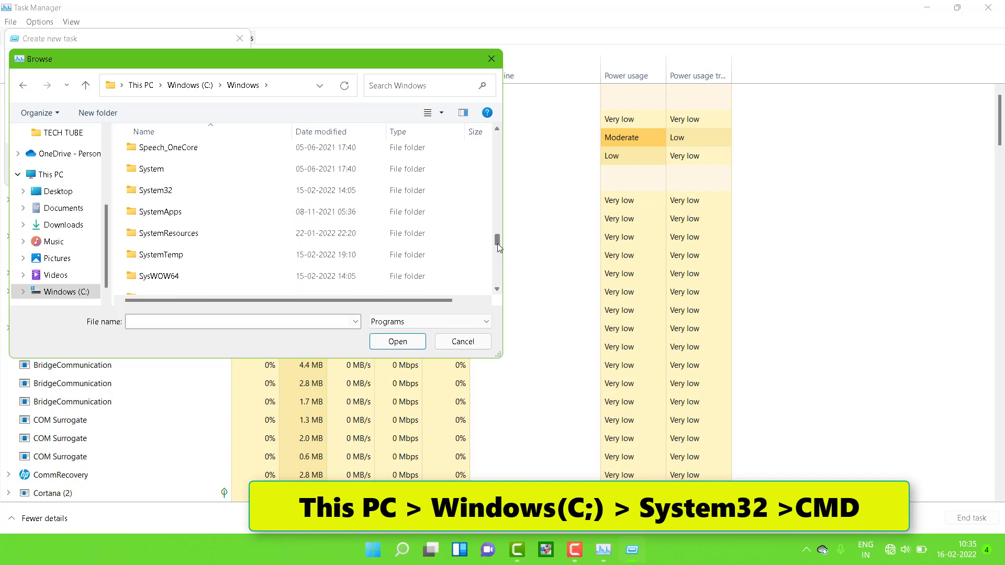
scroll(497, 243, up, 1)
click(401, 261)
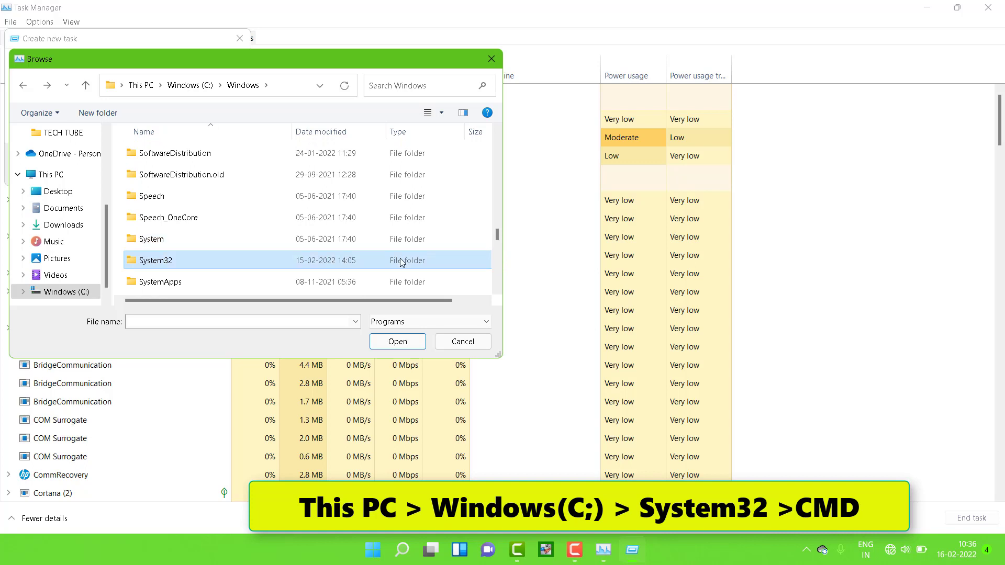
double_click(401, 261)
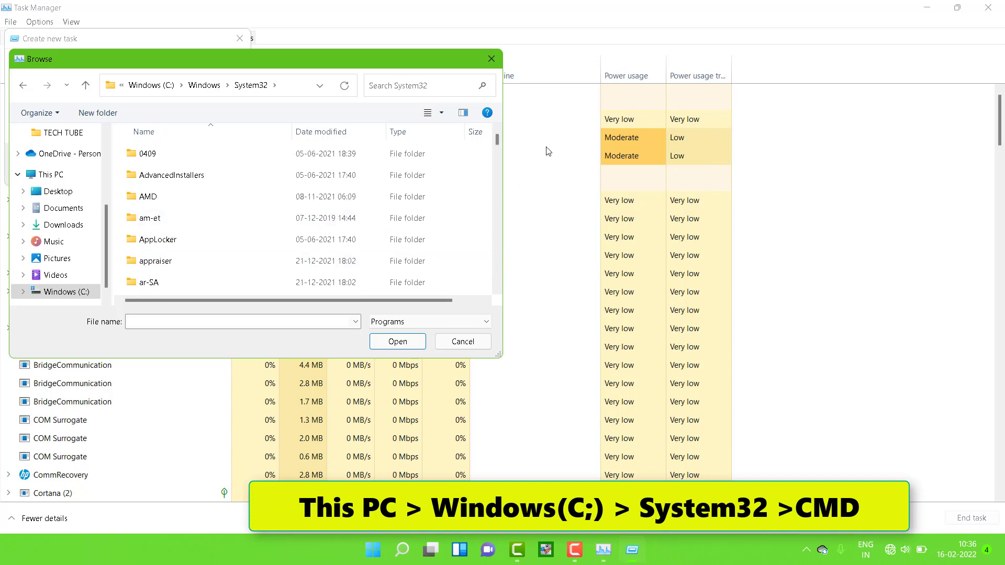
drag(500, 138, 507, 174)
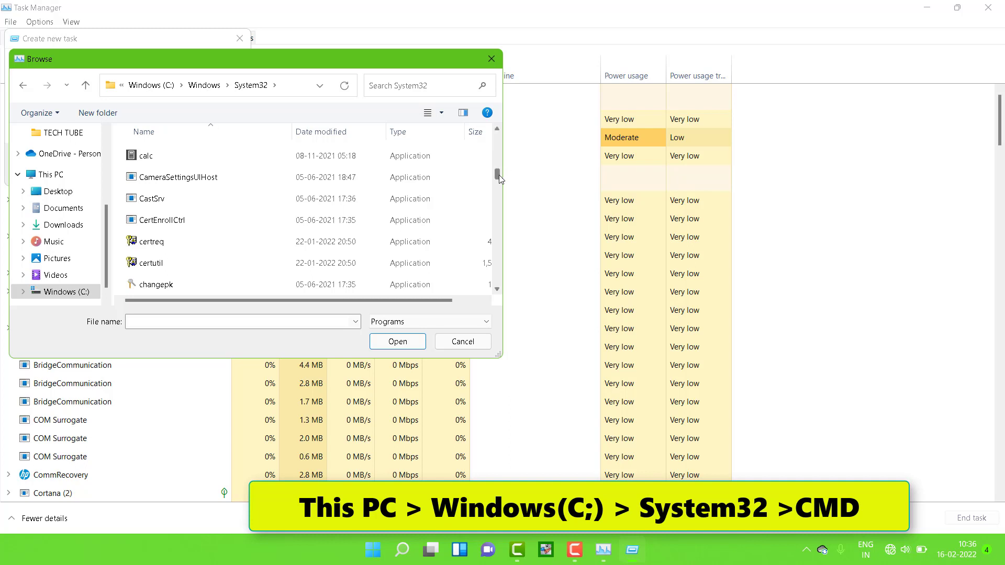
drag(498, 175, 499, 178)
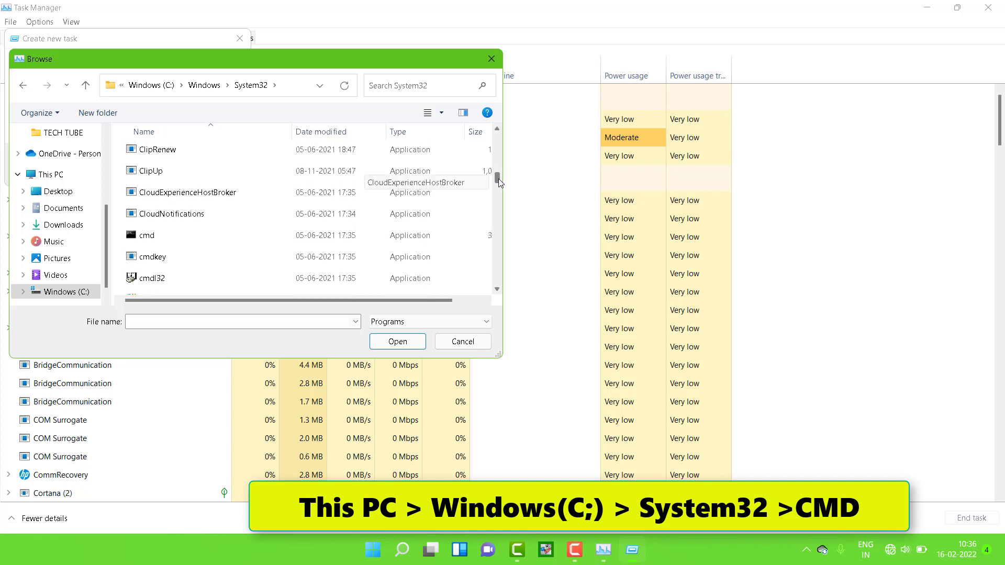
click(305, 242)
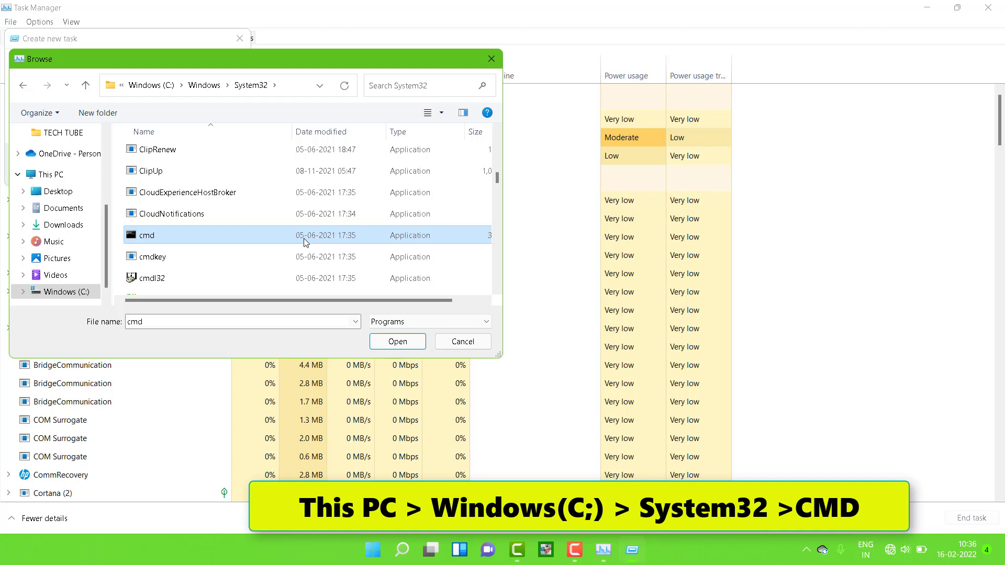
click(410, 341)
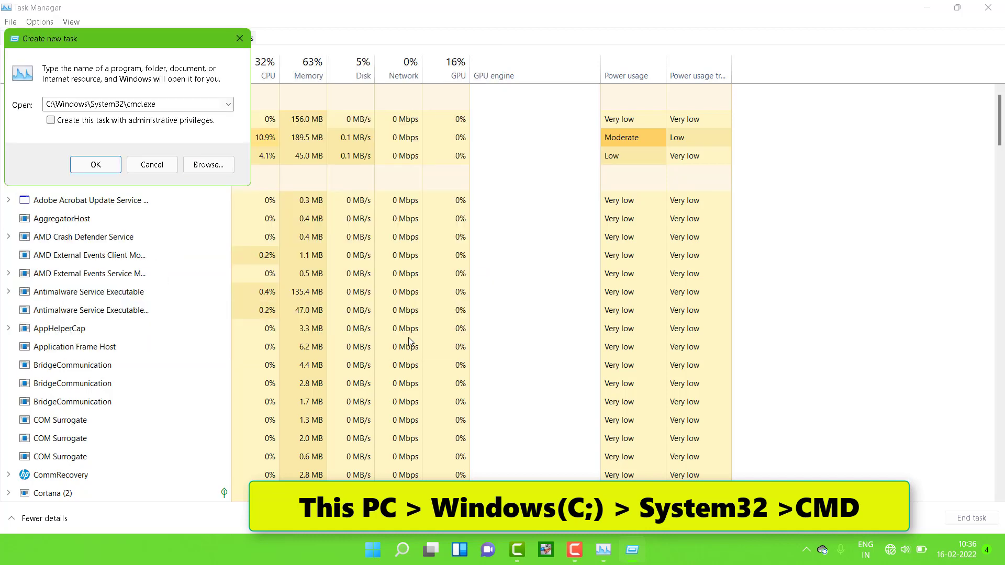
Append -update to the cmd.exe path and run the task with administrative privileges.
click(168, 104)
text(-)
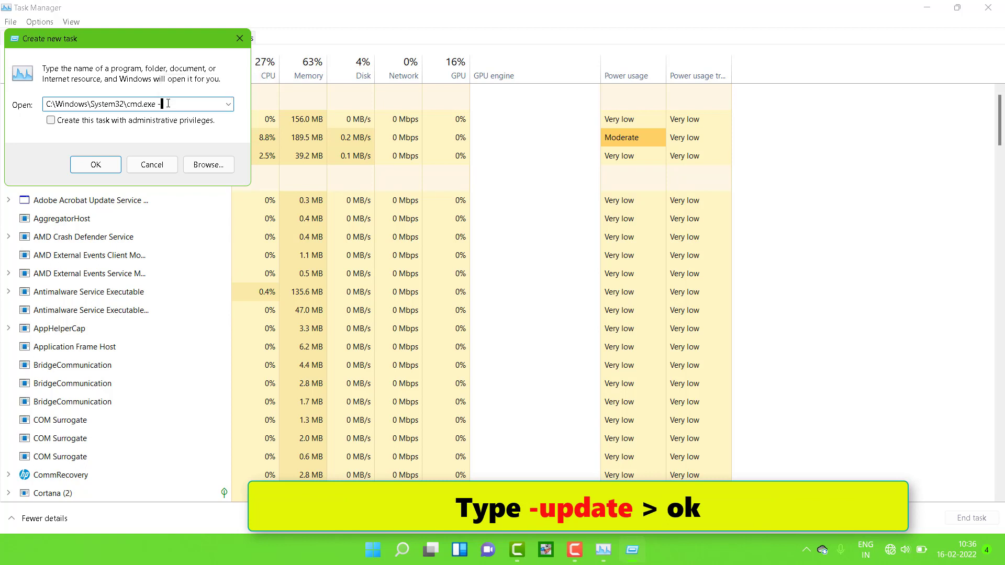
text(update)
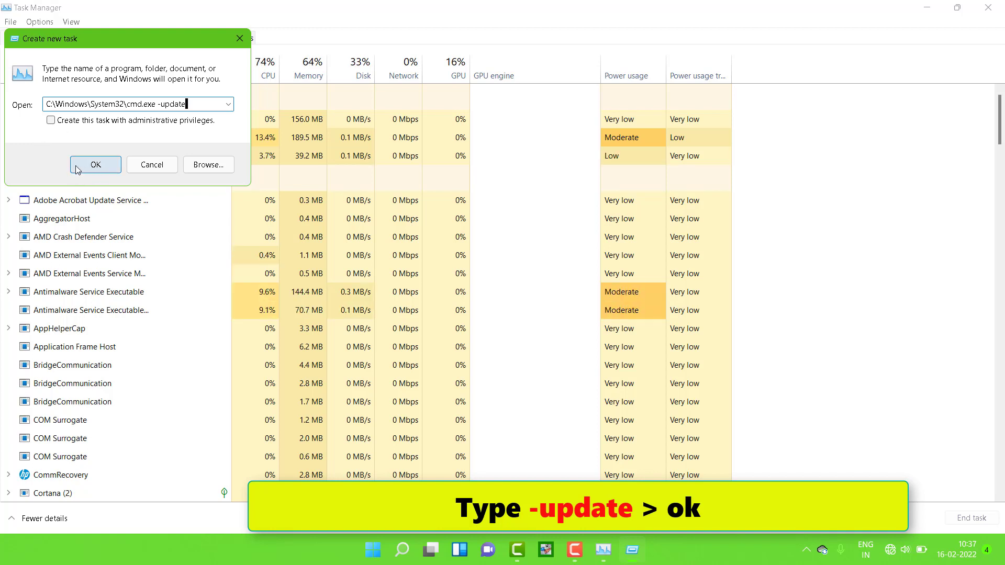
click(74, 121)
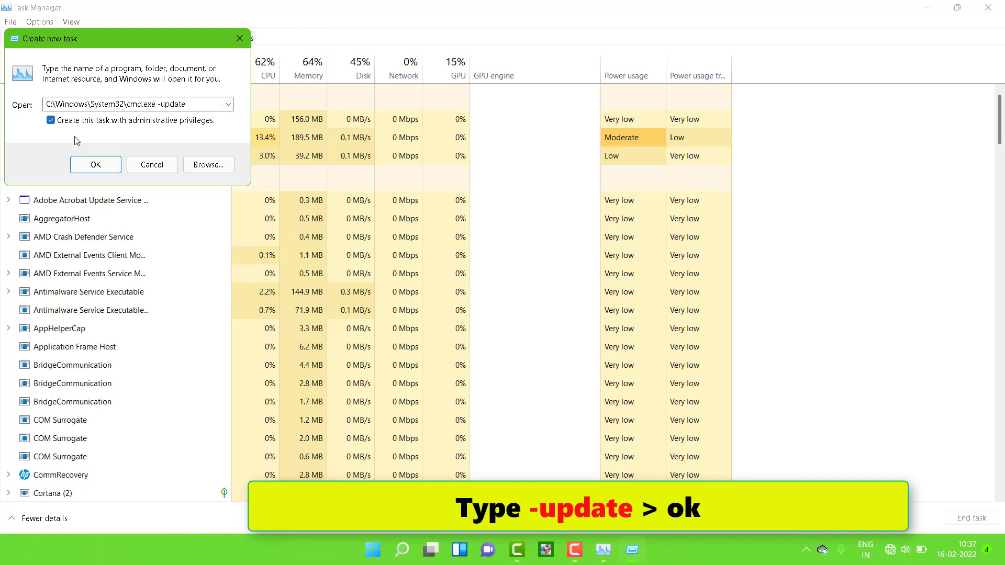
click(99, 171)
Force a group policy update by running gpupdate /force.
text(g)
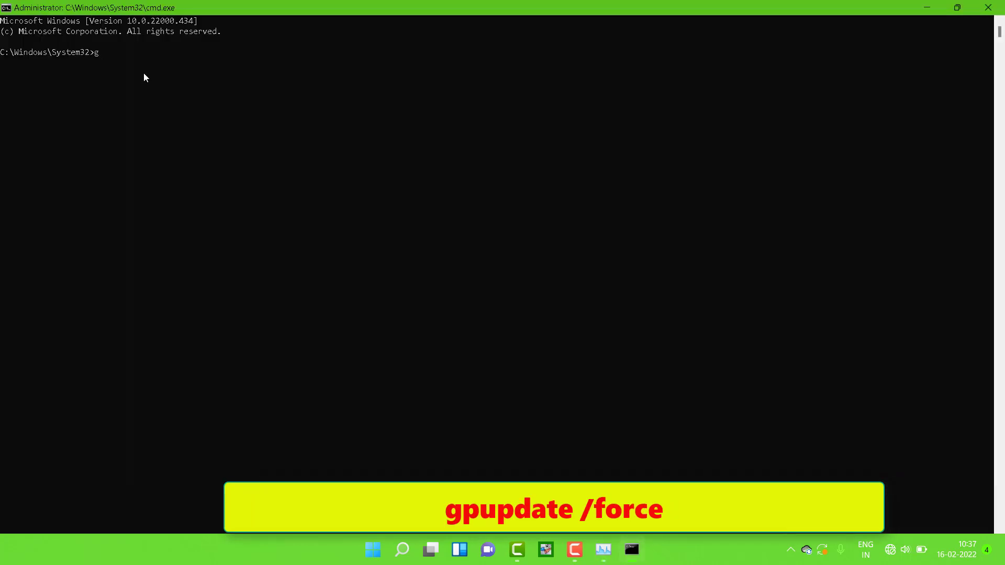
text(pupdate /force)
key(Return)
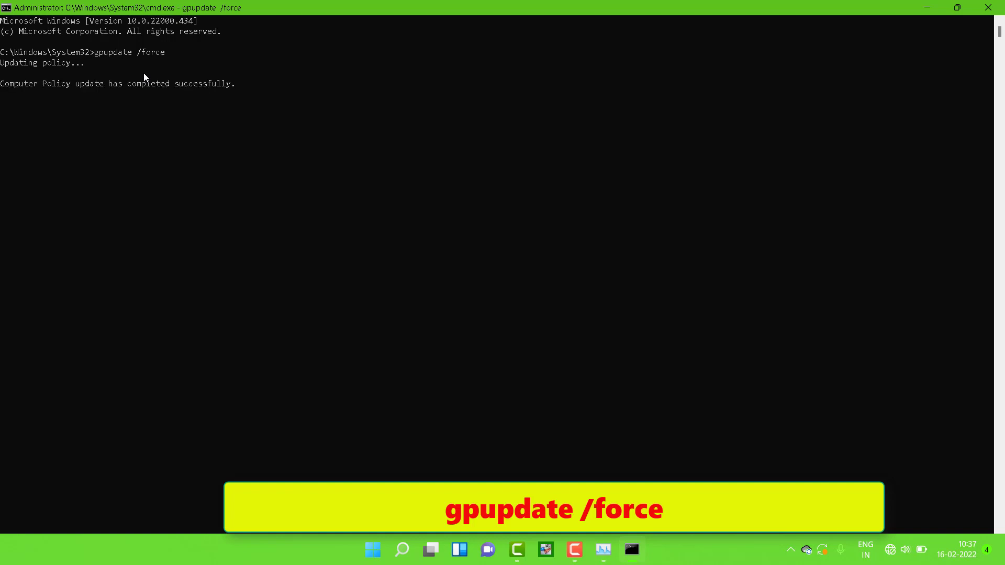
Clear the console with the command cls --refresh and close it with exit.
text(c)
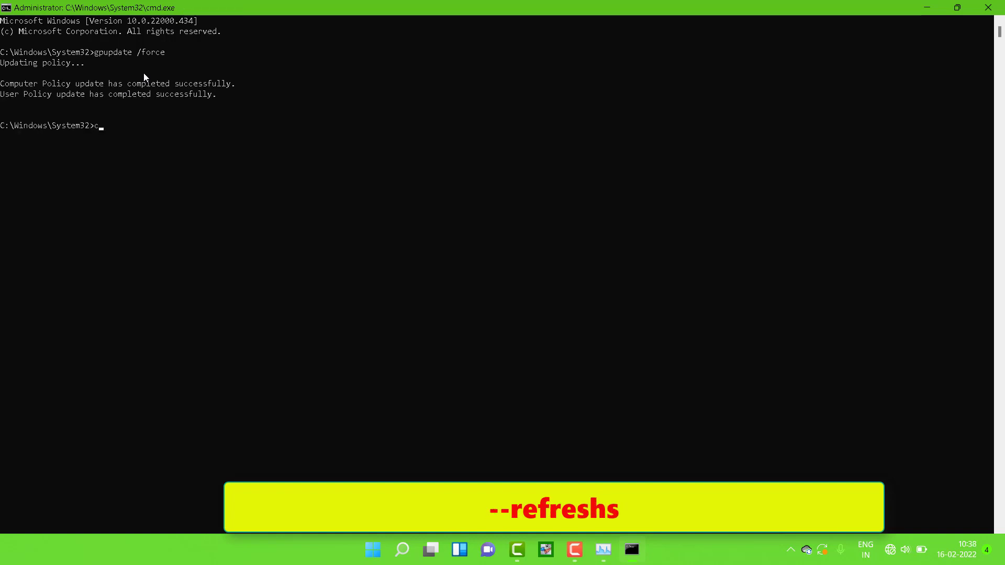
text(ls --re)
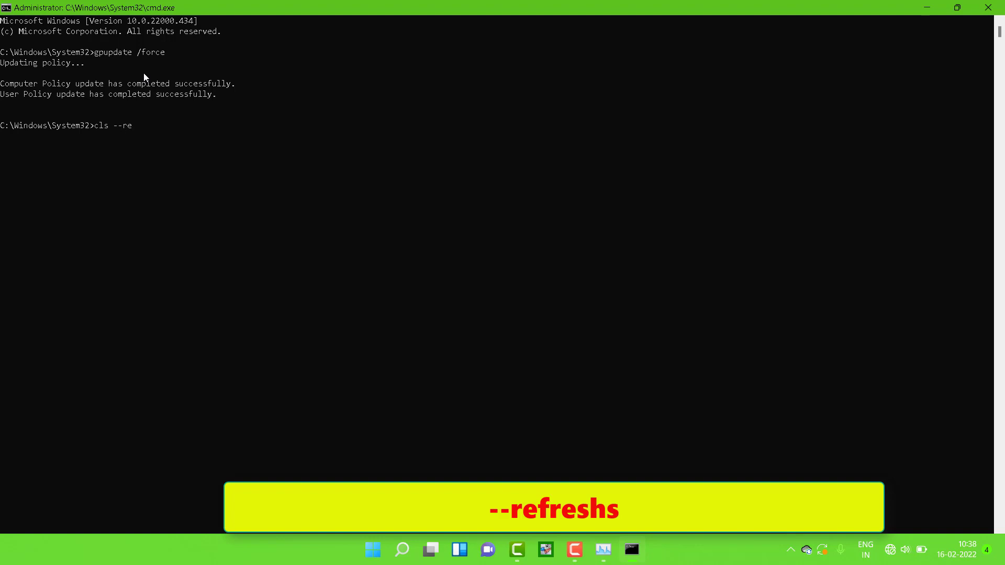
text(fresh)
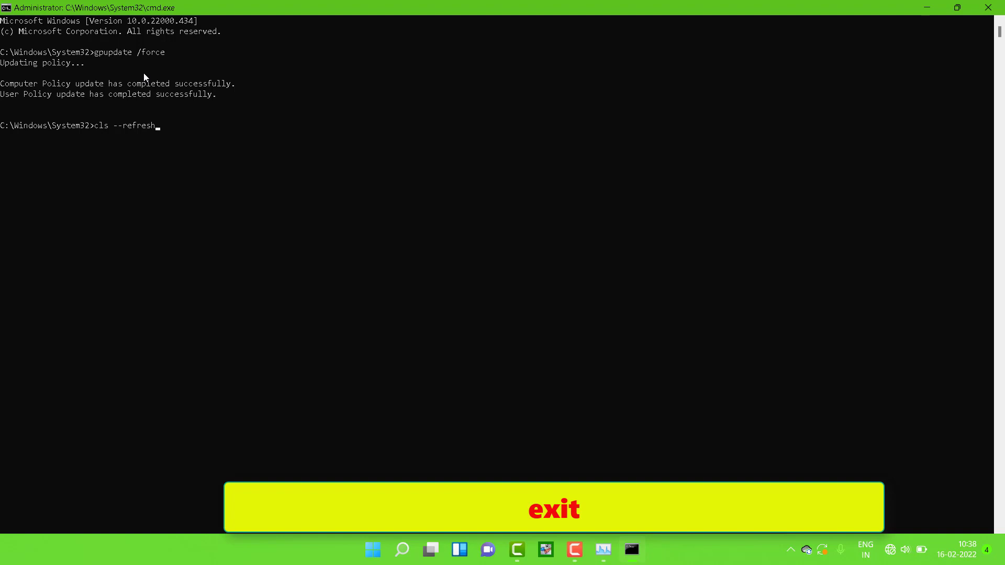
key(Return)
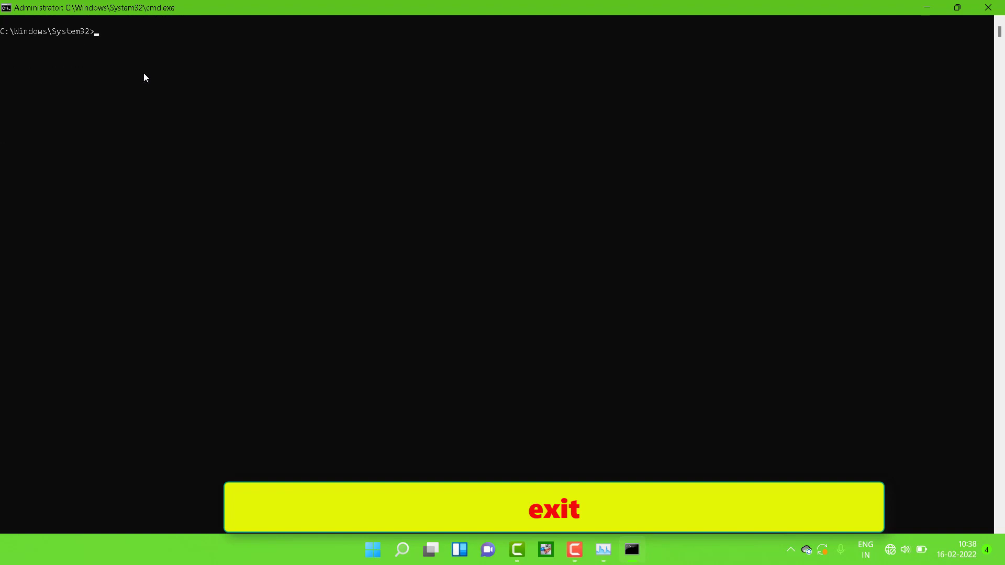
text(exit)
key(Return)
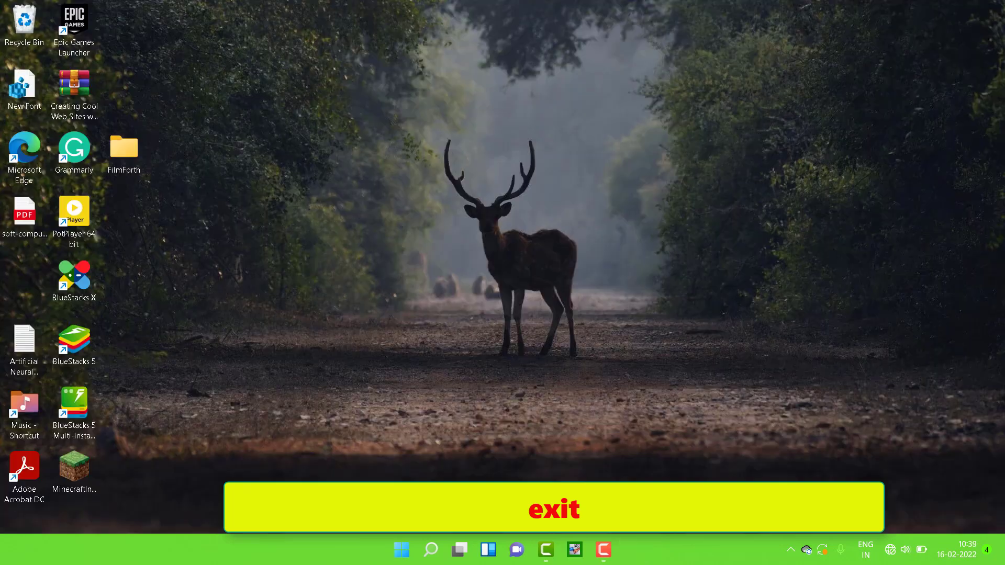
Search Windows for "reg" and open Registry Editor.
click(431, 549)
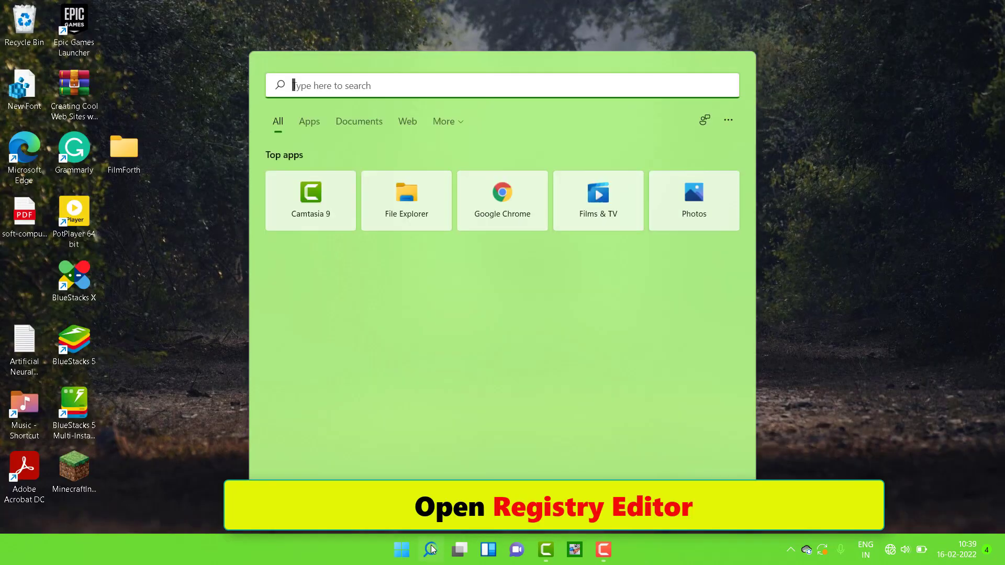
text(re)
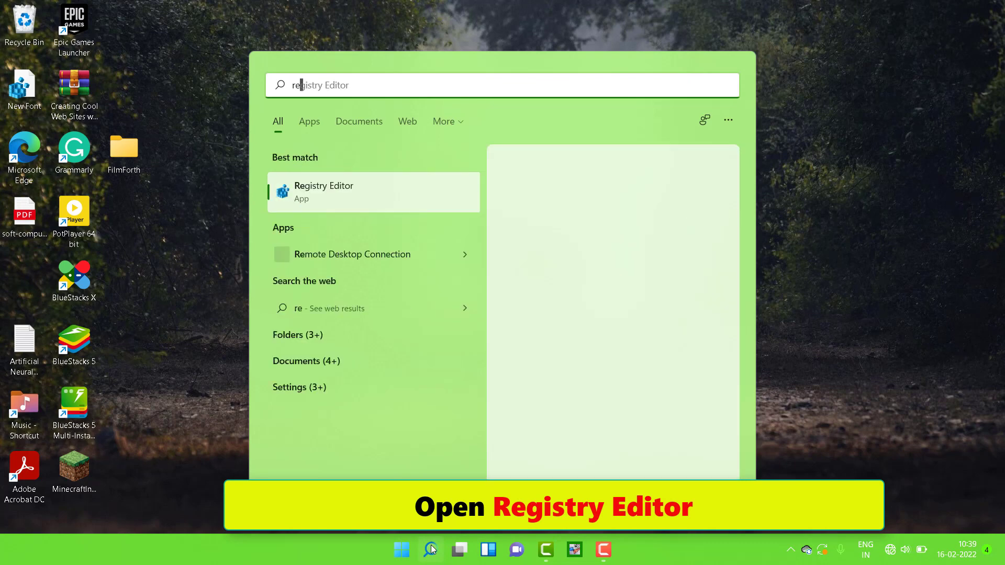
text(g)
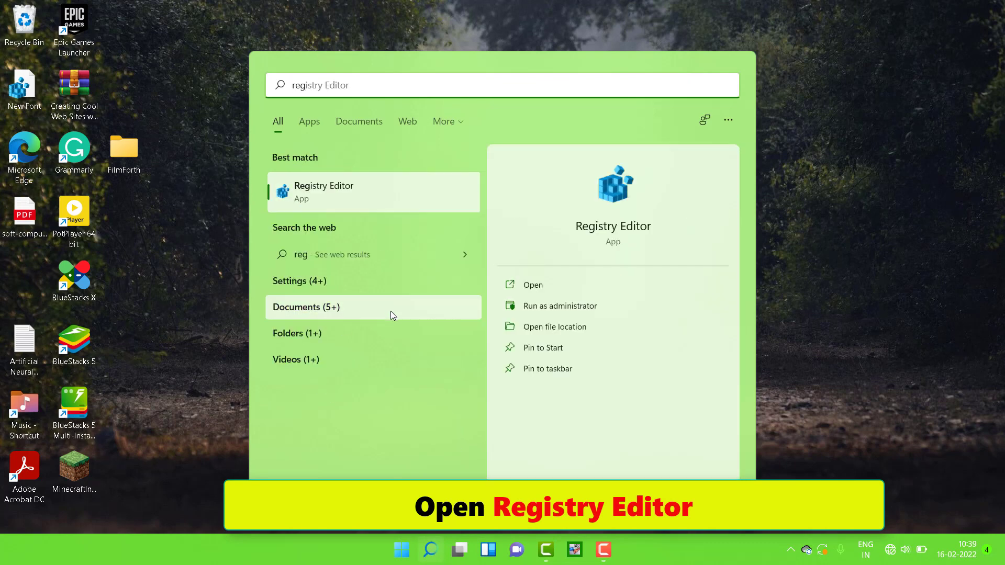
click(408, 194)
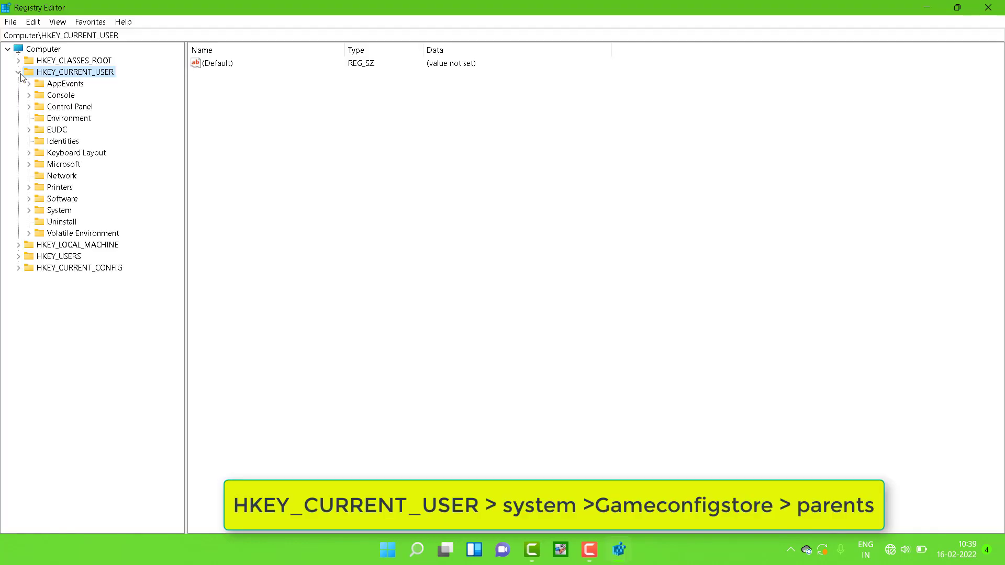
Open the Parents key under HKEY_CURRENT_USER\System\GameConfigStore.
click(29, 210)
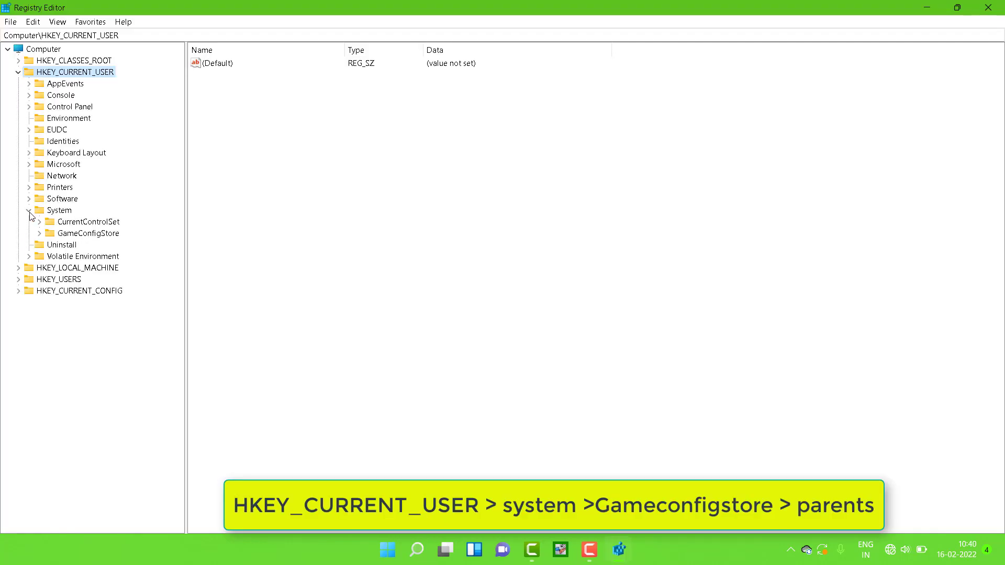
click(40, 235)
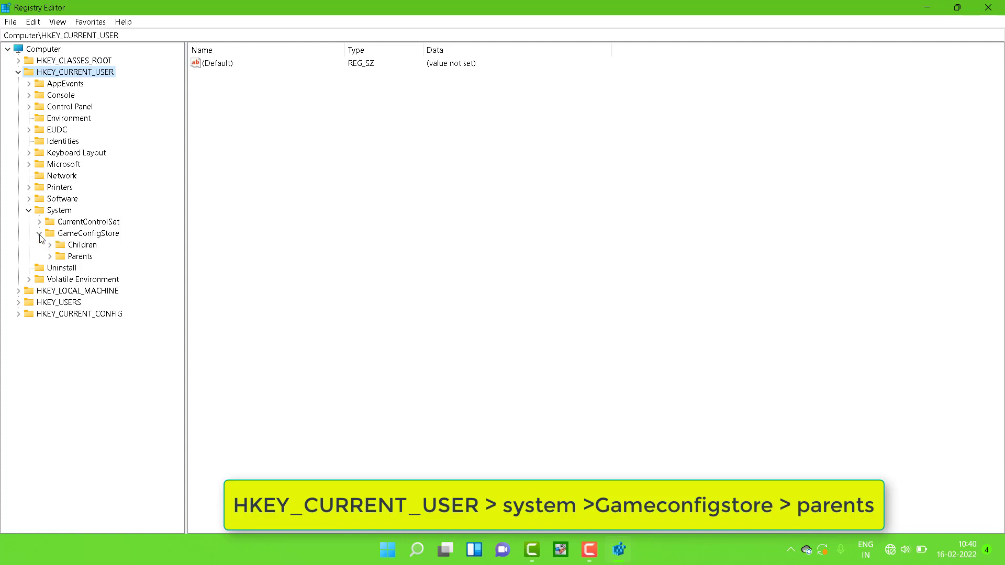
click(82, 258)
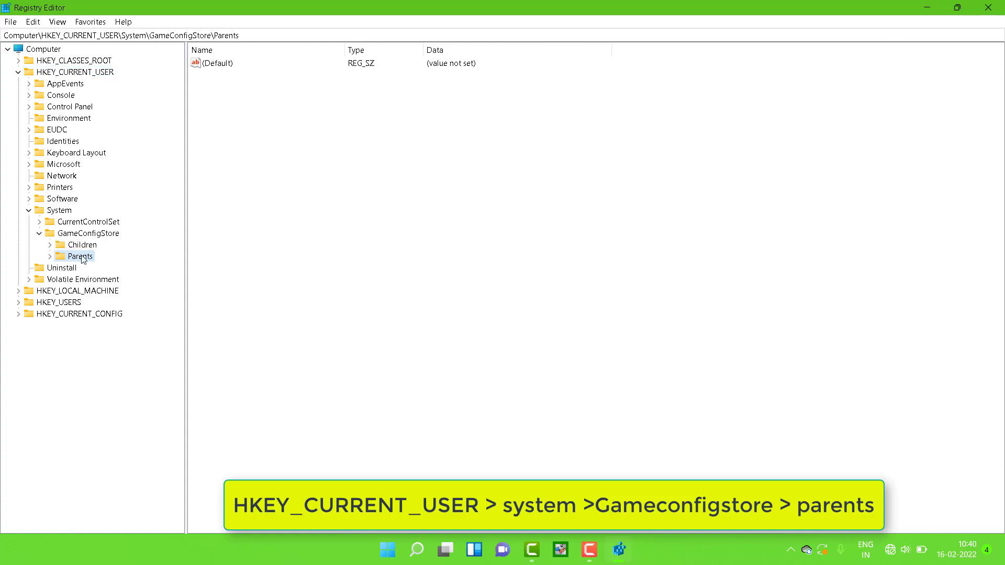
Set the (Default) string of the Parents key to "value data".
click(215, 67)
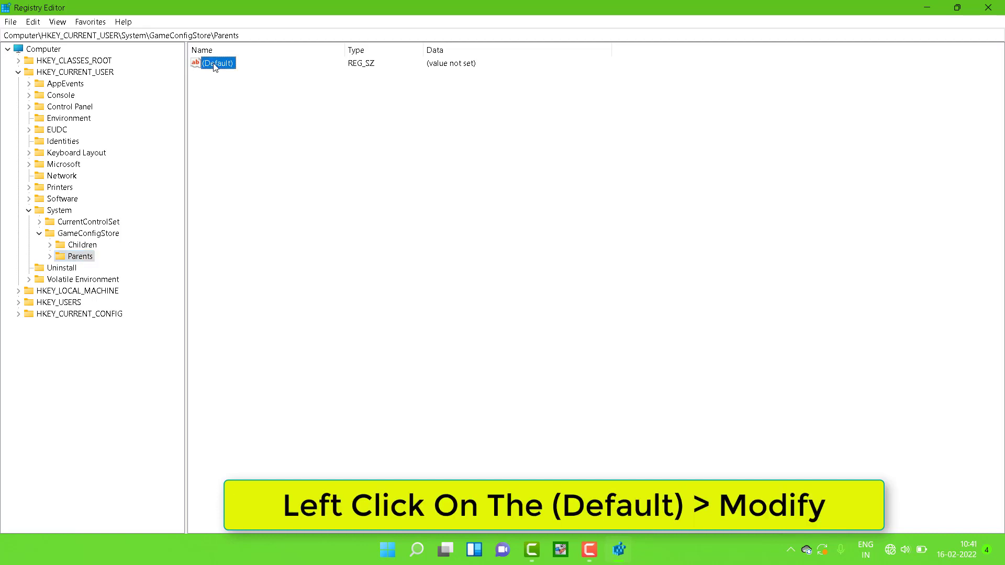
right_click(215, 67)
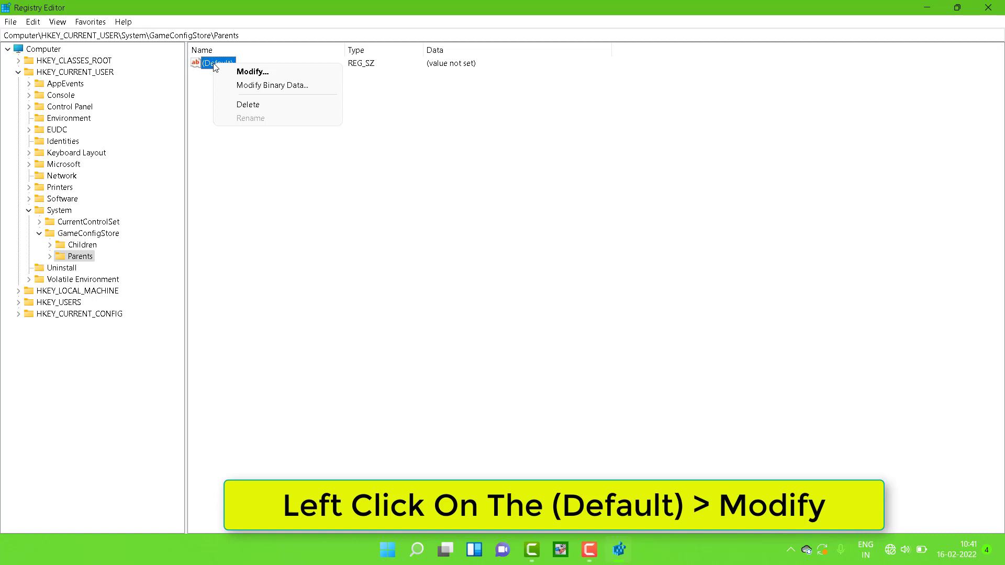
click(250, 72)
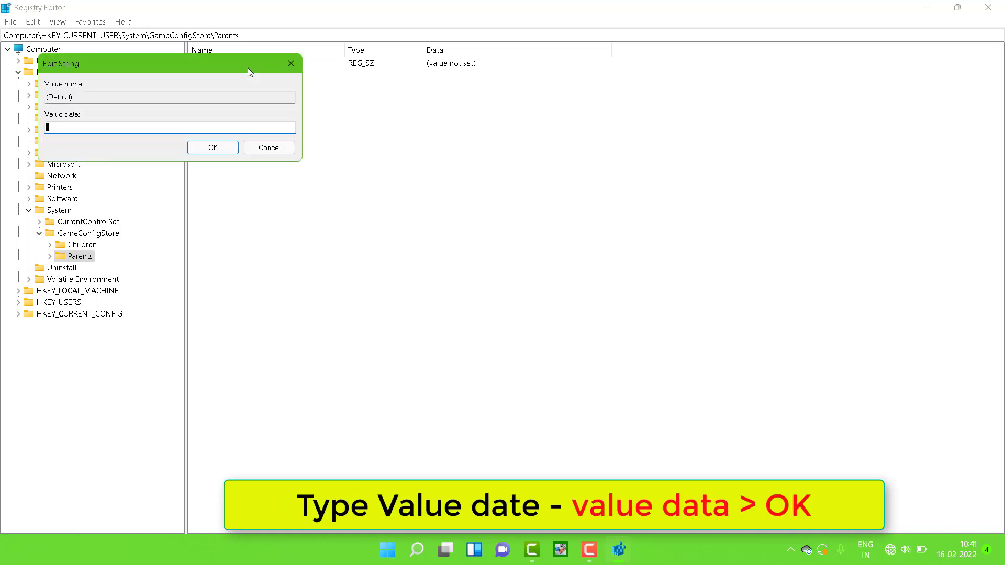
text(value)
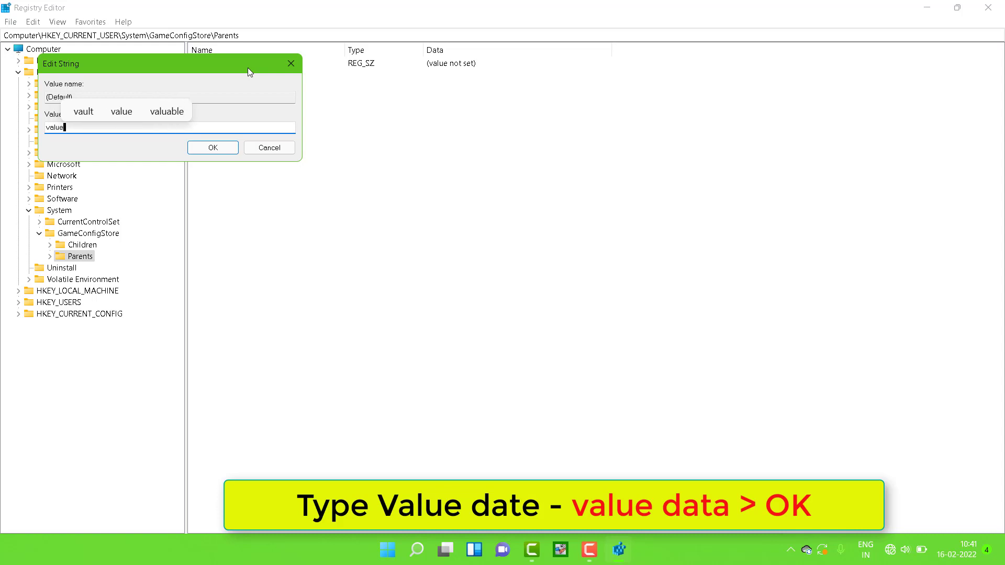
text( data)
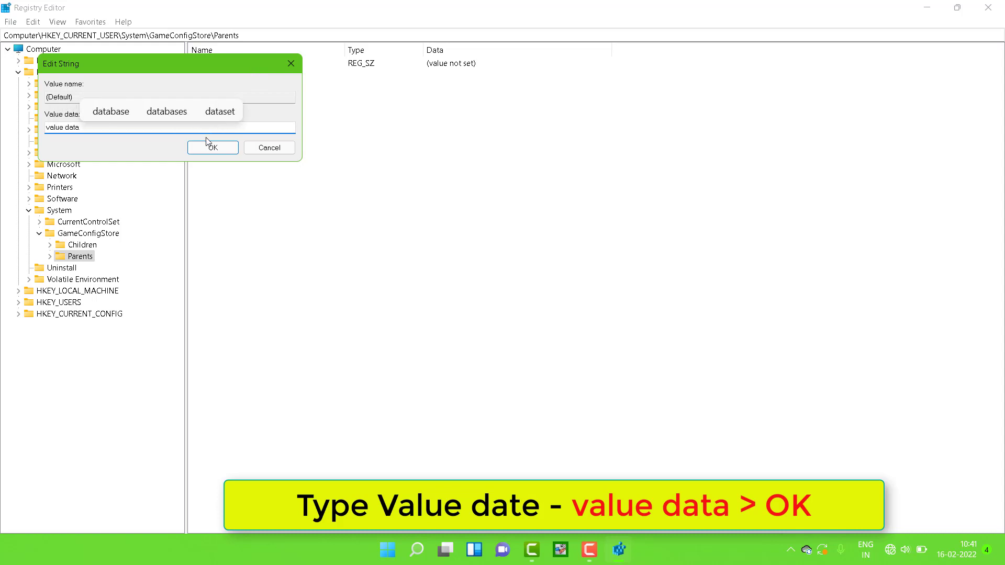
click(214, 148)
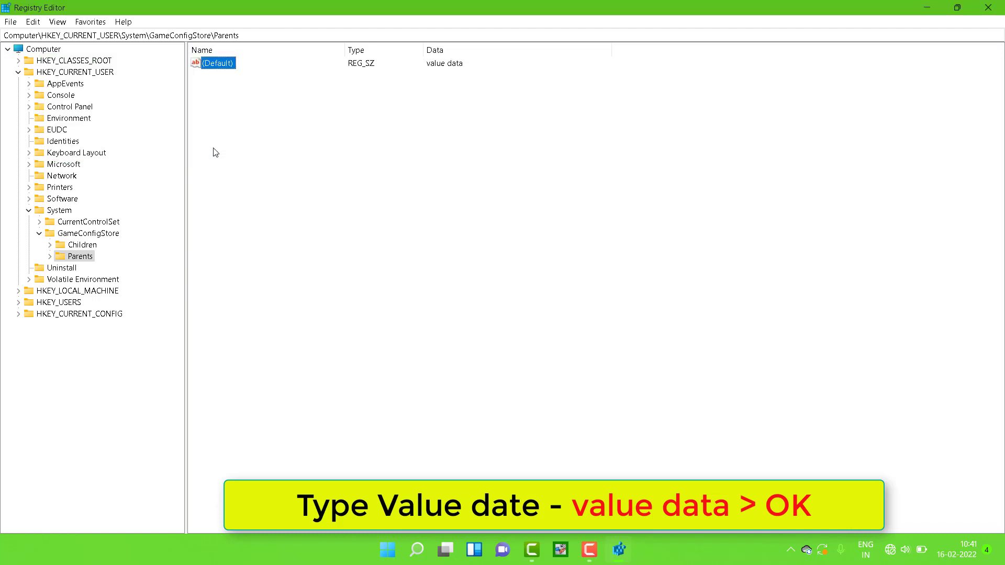
Expand the Parents key and set the Children multi-string of its first subkey, starting with 039add1e, to 0.
click(50, 256)
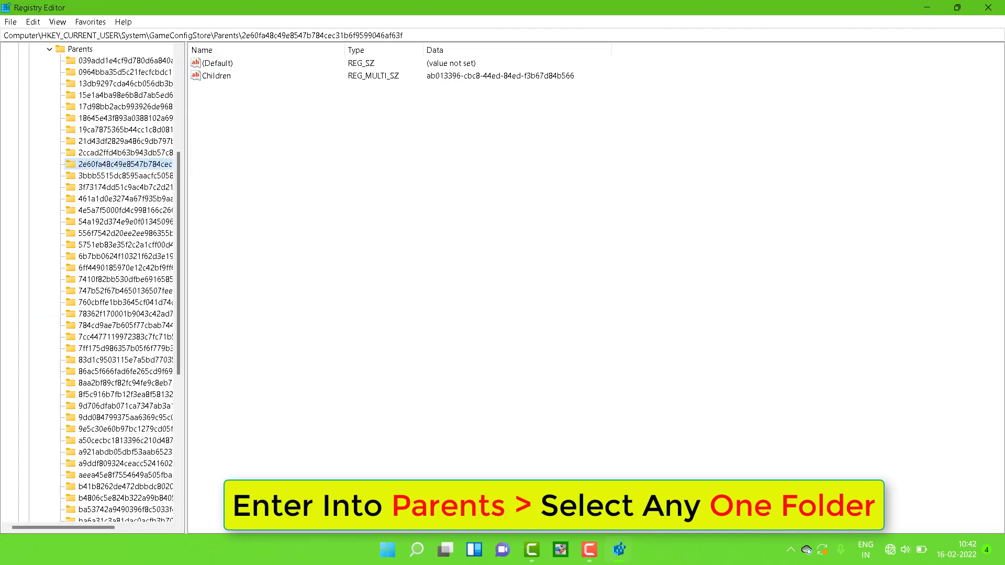
click(83, 61)
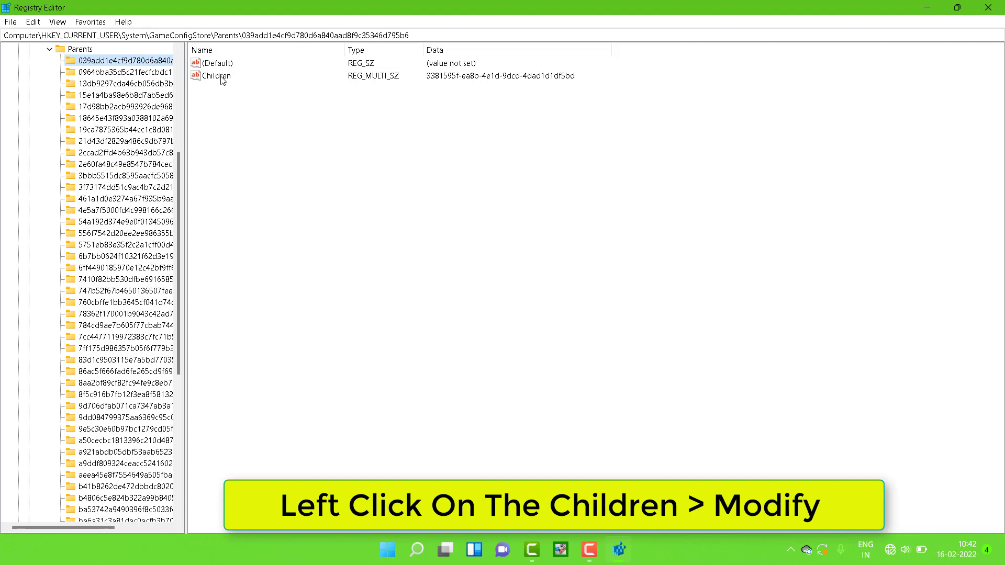
right_click(222, 80)
click(252, 87)
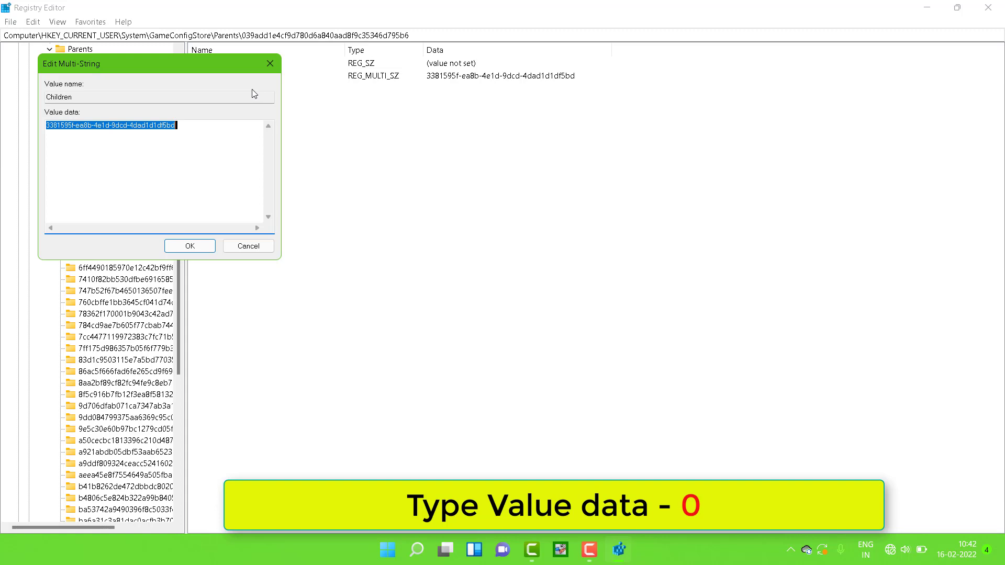
key(BackSpace)
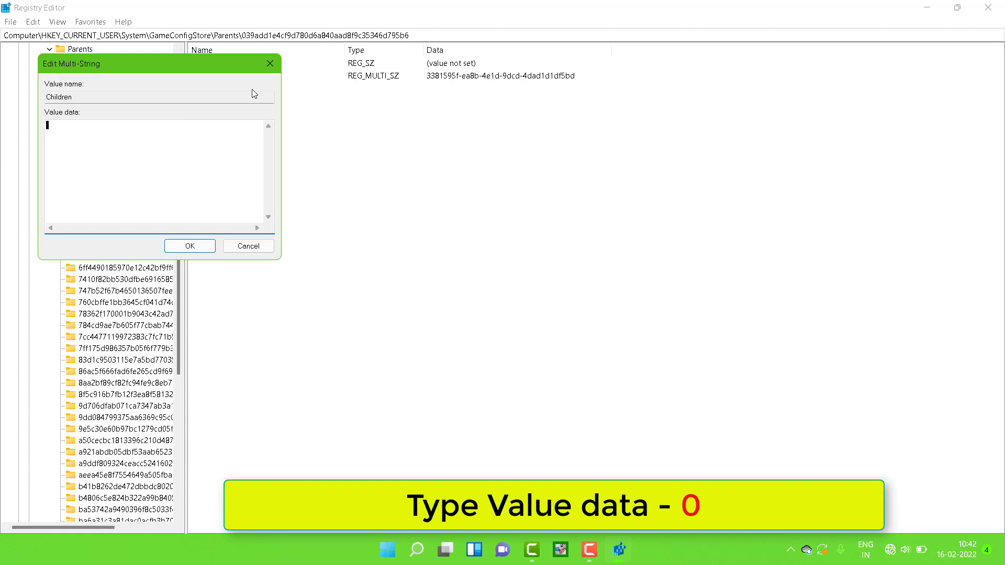
text(0)
click(189, 246)
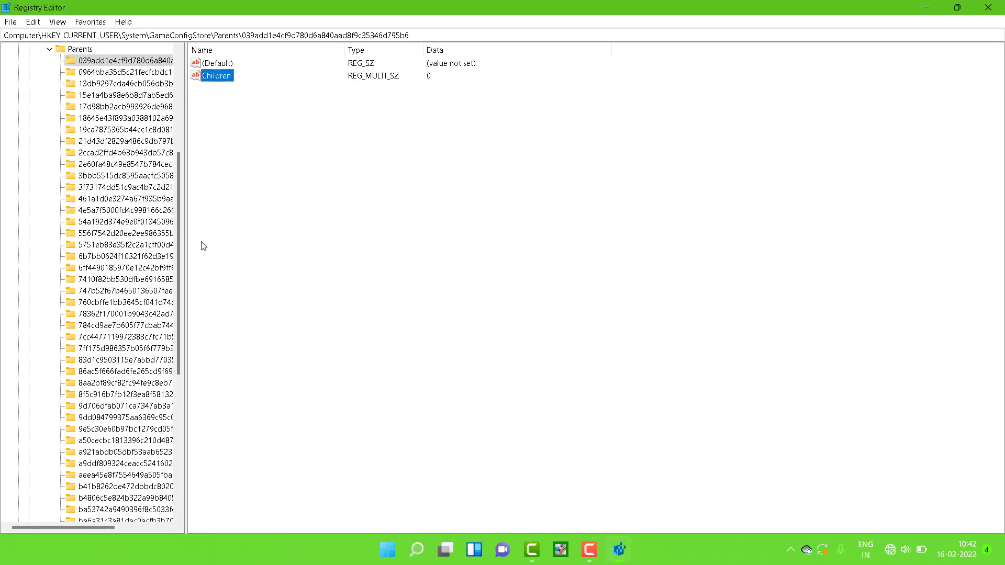
Set the Children multi-string of the second Parents subkey, starting with 0964bba35d5c, to 0.
click(96, 73)
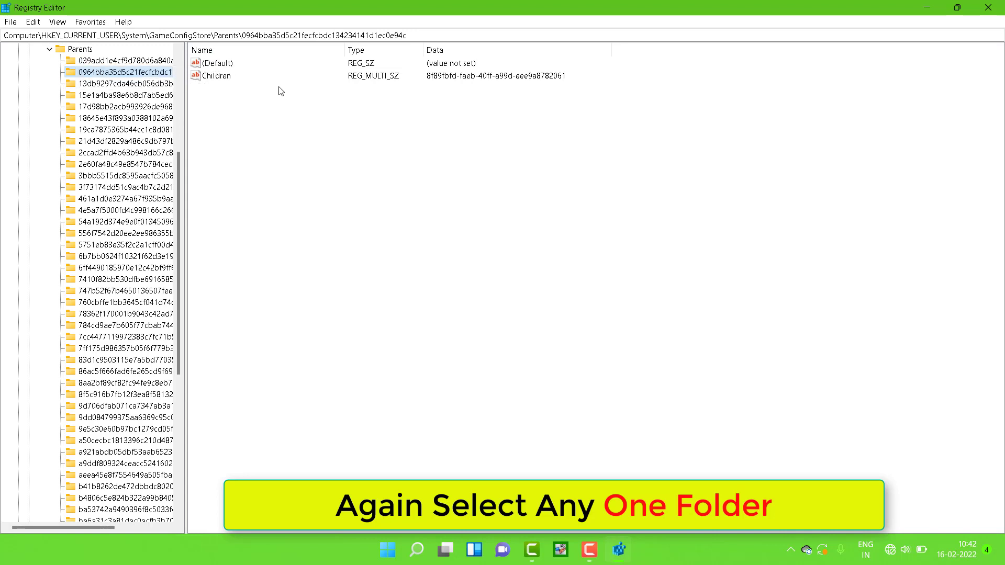
right_click(227, 77)
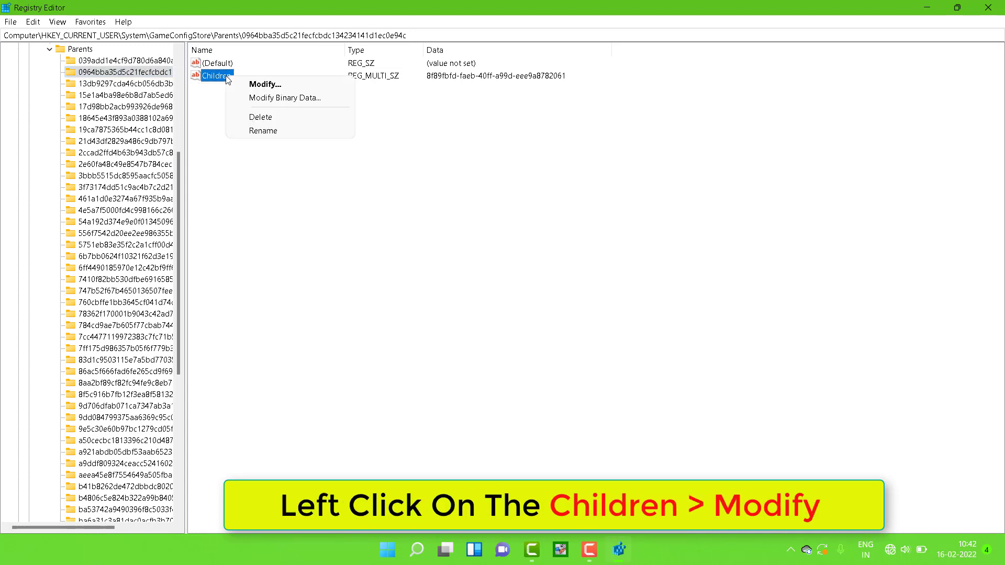
click(258, 85)
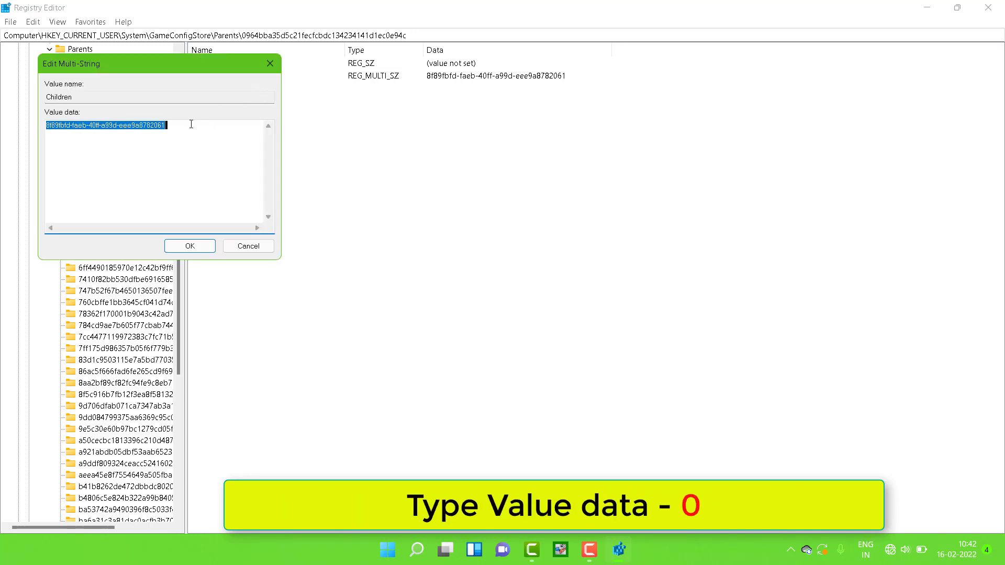
key(BackSpace)
text(0)
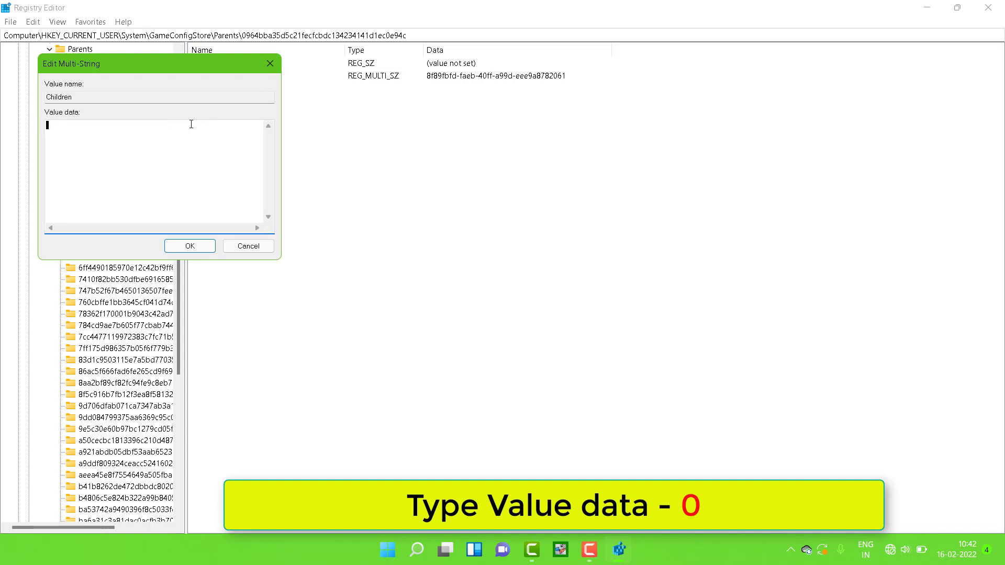
click(190, 246)
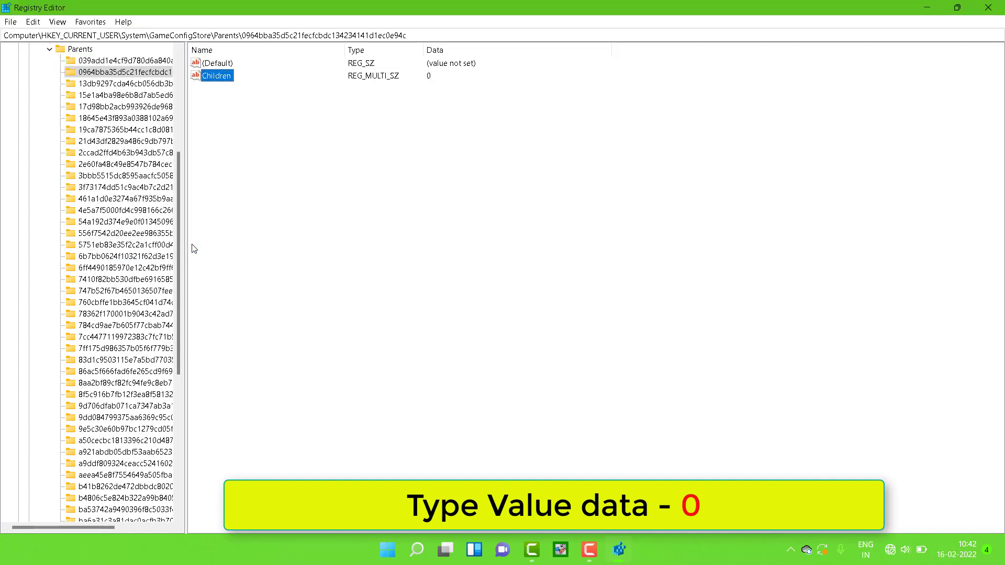
Collapse the Parents, System and HKEY_CURRENT_USER branches of the registry tree.
scroll(177, 237, up, 4)
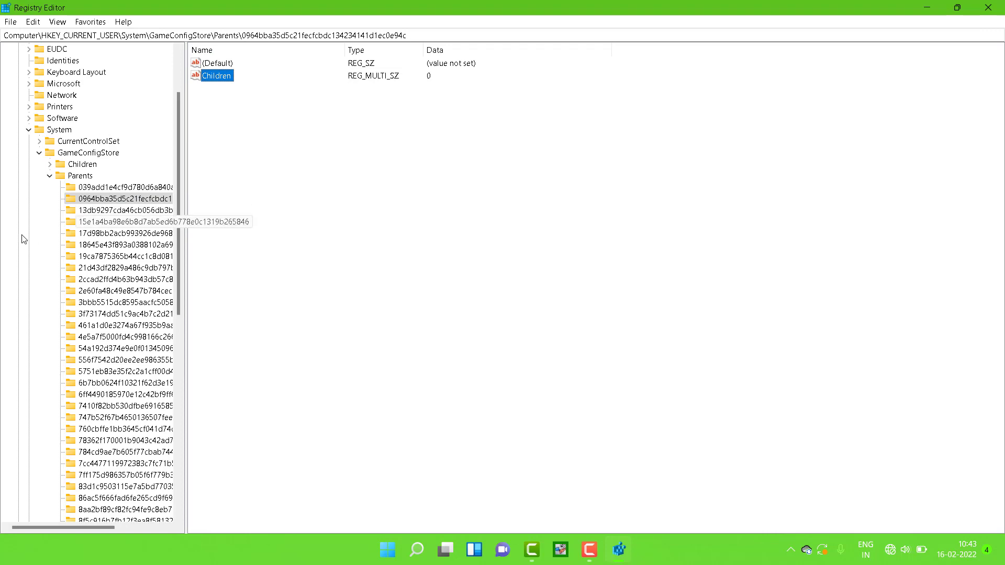
click(51, 169)
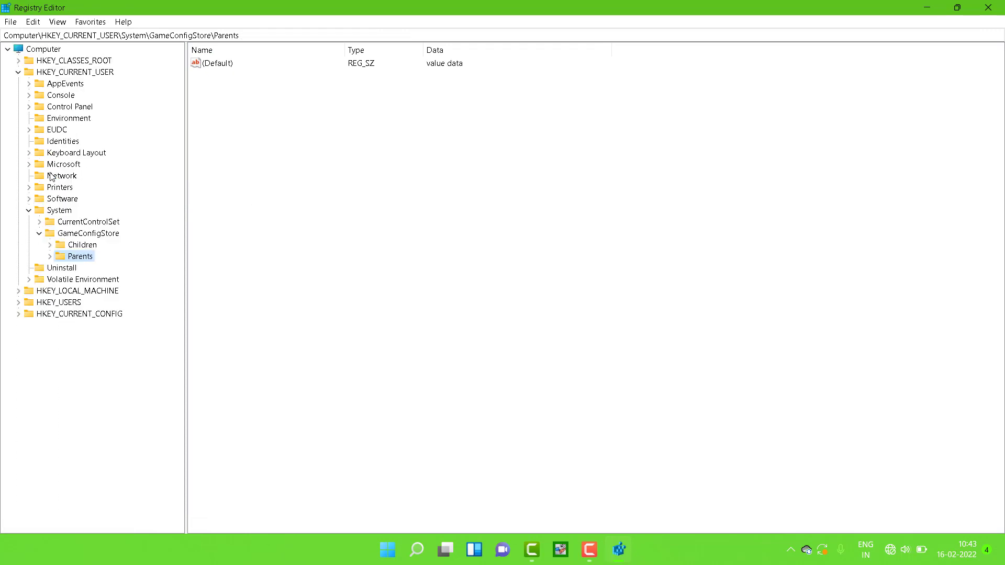
click(29, 210)
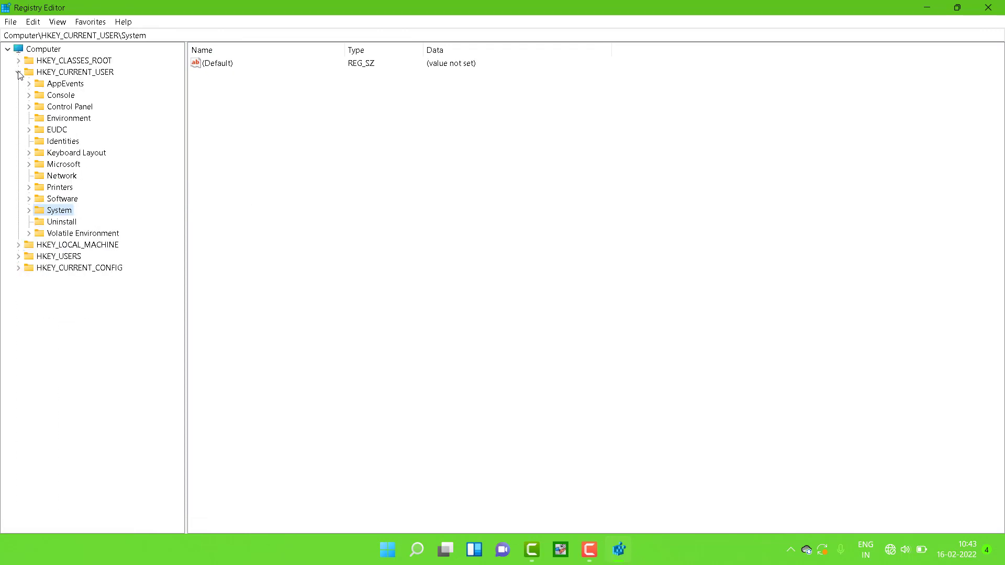
click(18, 72)
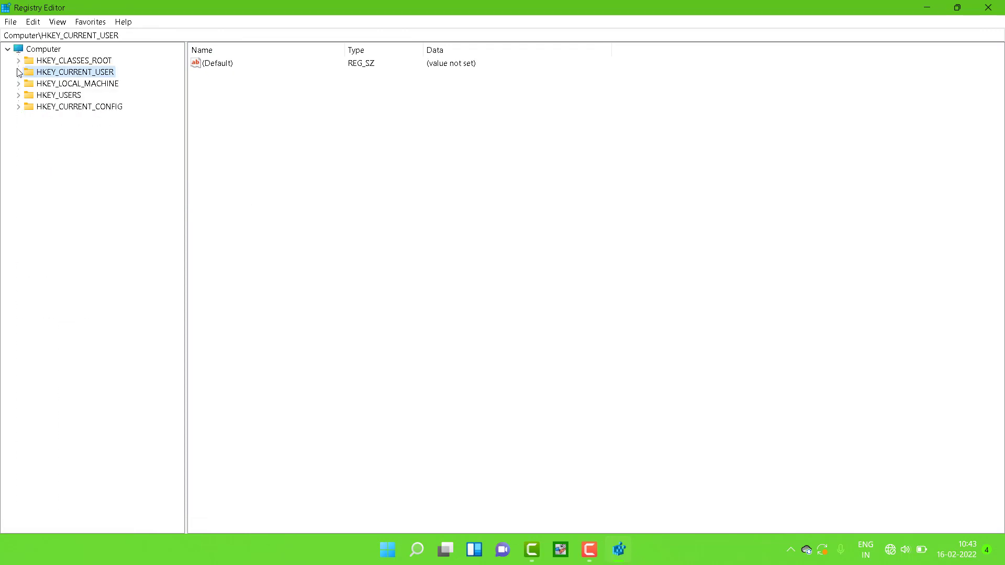
Open the AllowGameDVR key under HKEY_LOCAL_MACHINE\SOFTWARE\Microsoft\PolicyManager\default\ApplicationManagement.
double_click(47, 84)
click(29, 142)
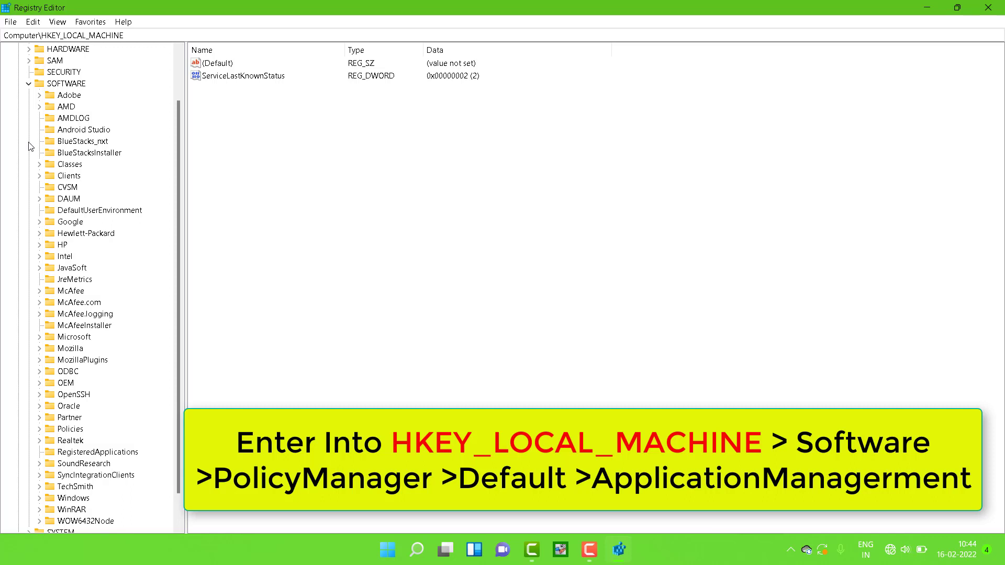
click(40, 338)
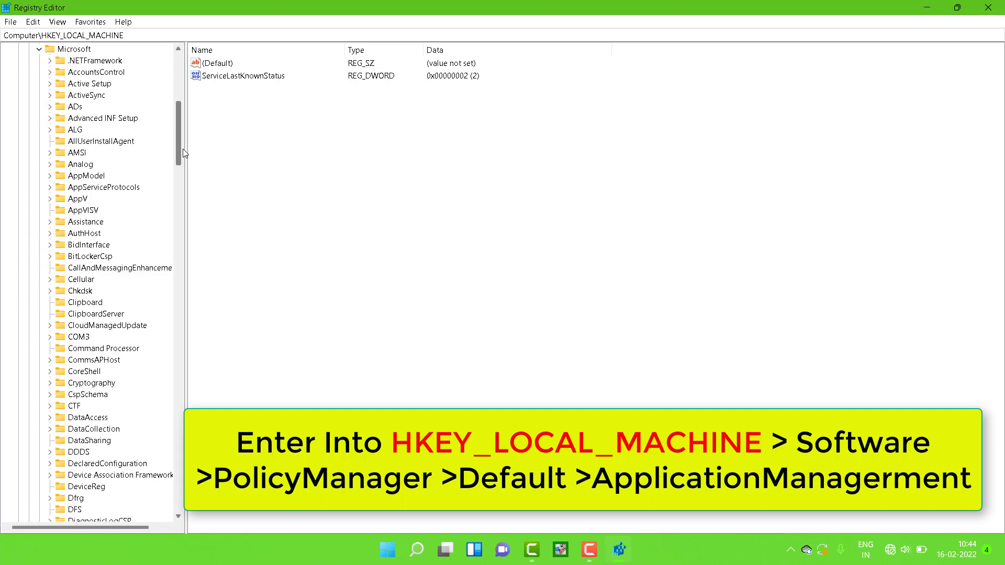
drag(180, 148, 197, 355)
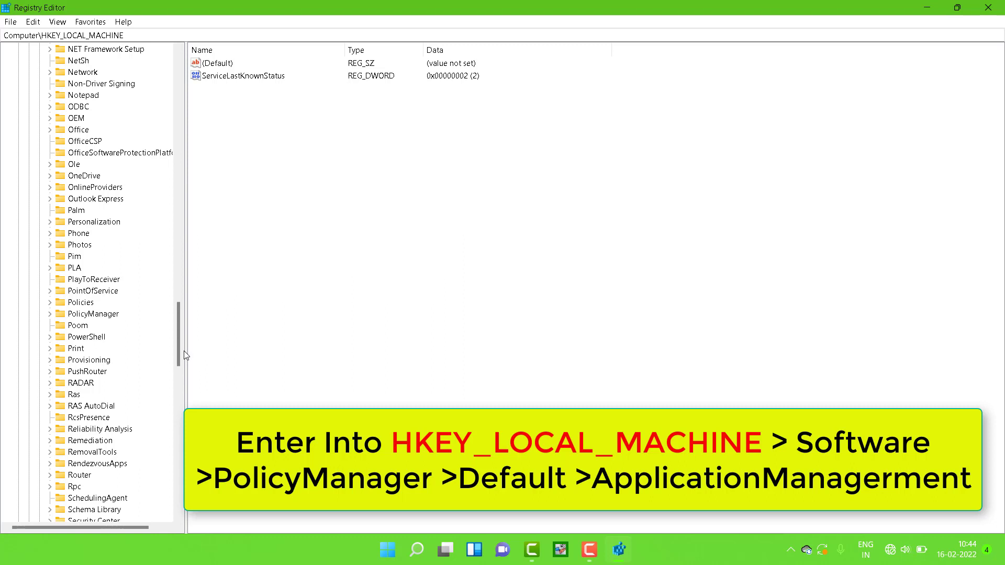
click(51, 314)
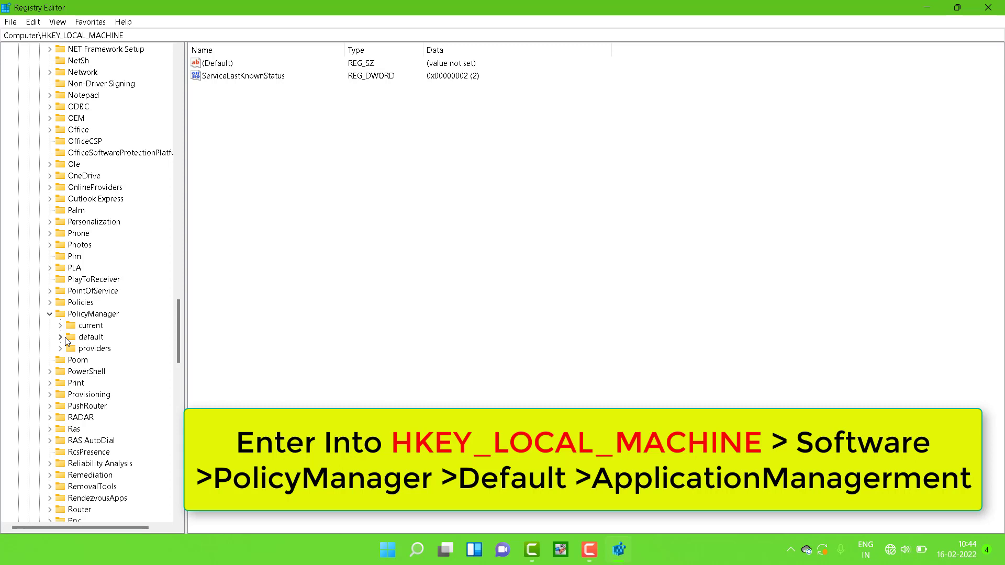
click(60, 338)
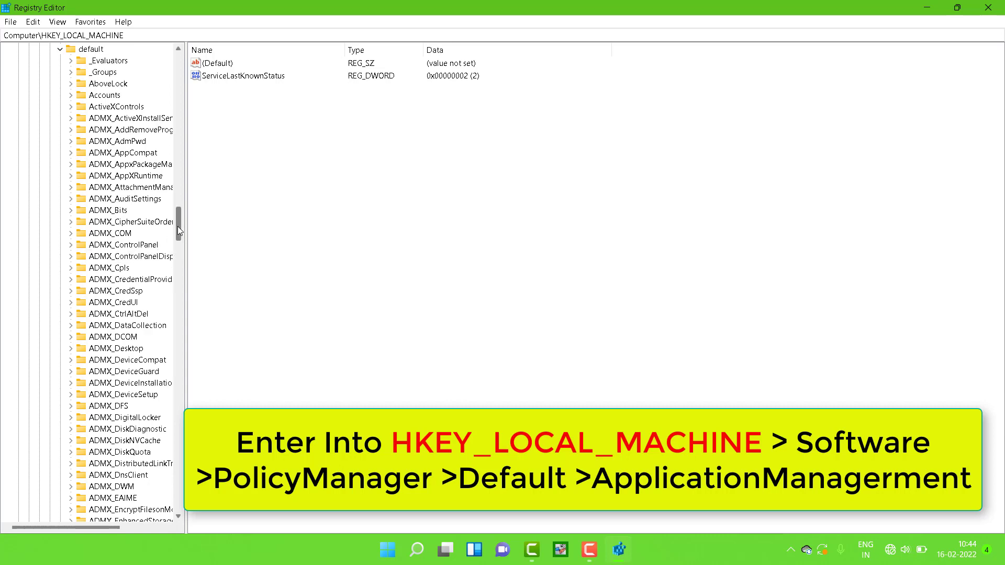
drag(178, 226, 175, 352)
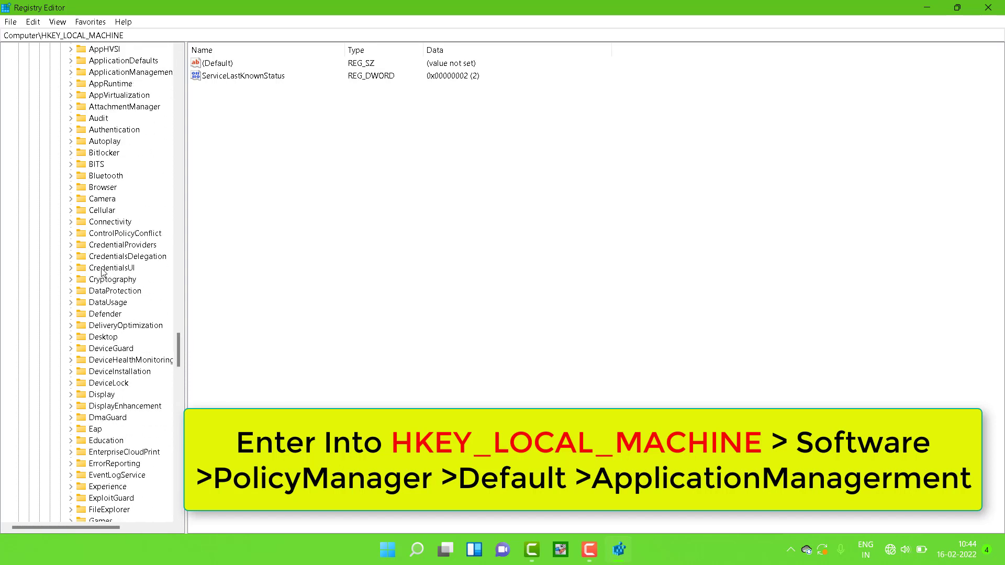
click(70, 72)
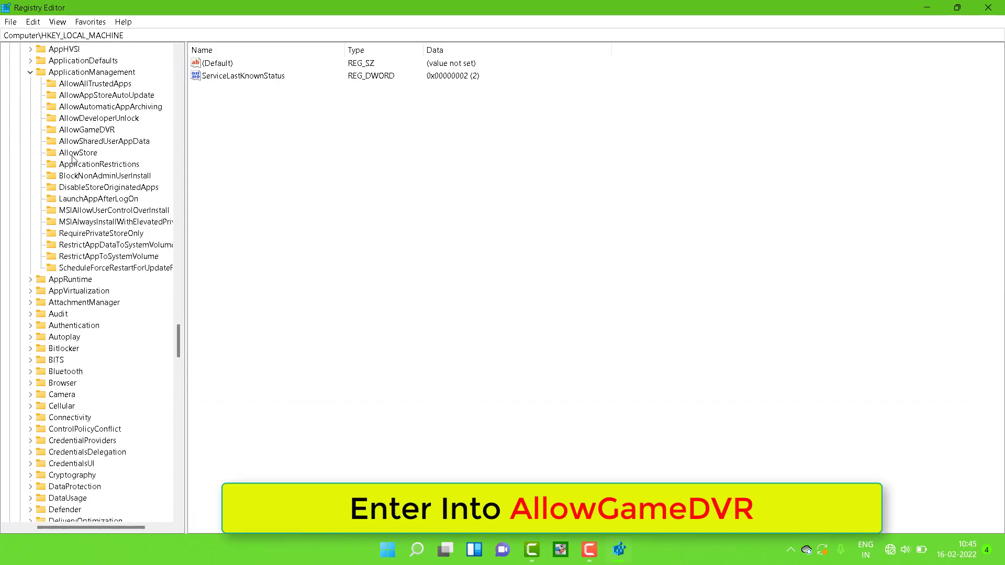
click(83, 130)
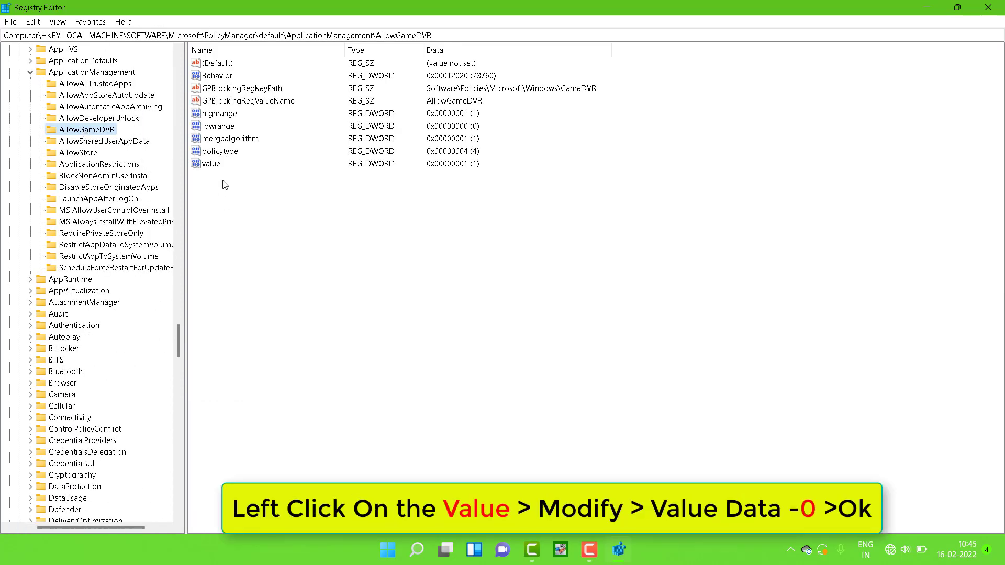
Set the DWORD named value in the AllowGameDVR key to 0.
right_click(216, 166)
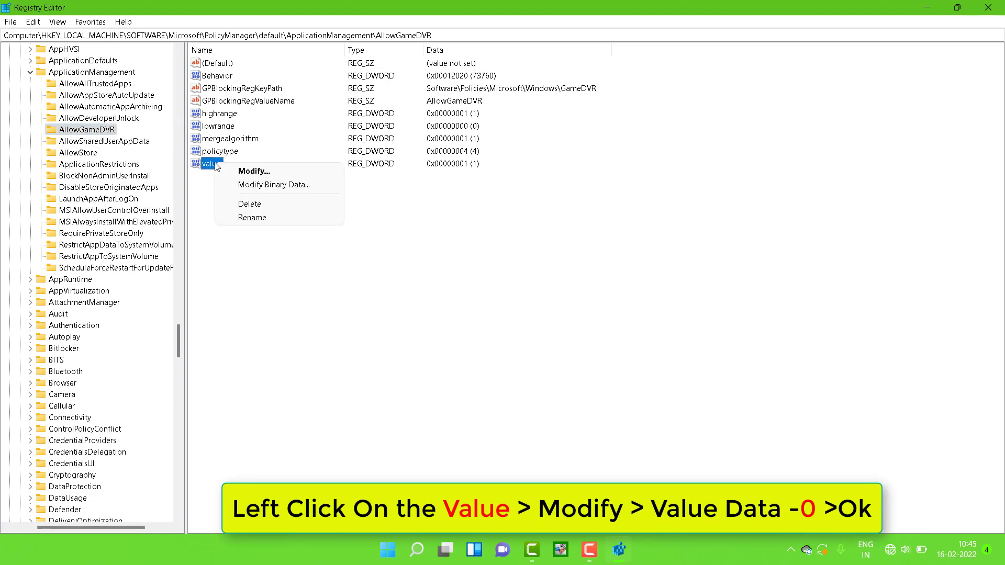
click(237, 172)
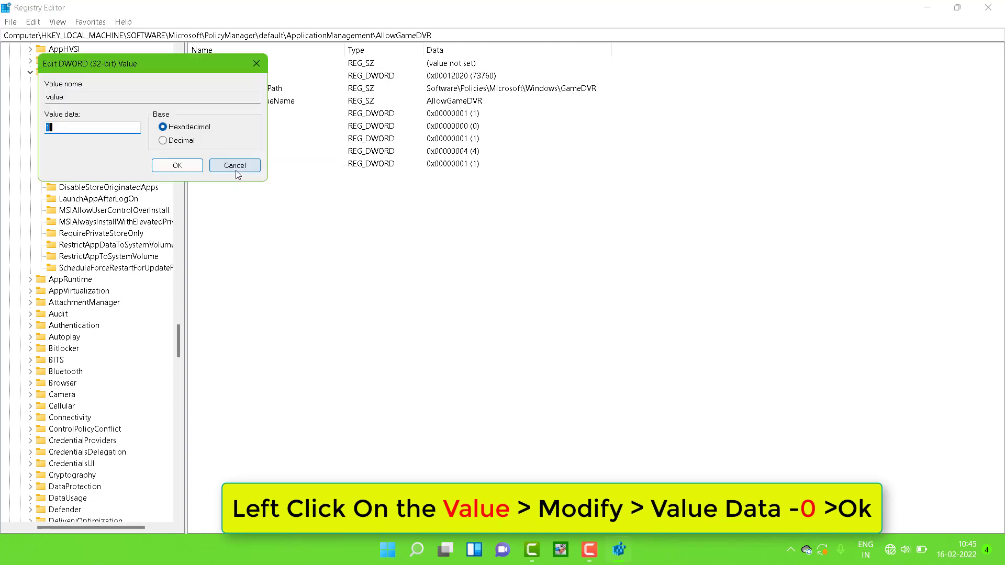
text(0)
click(178, 167)
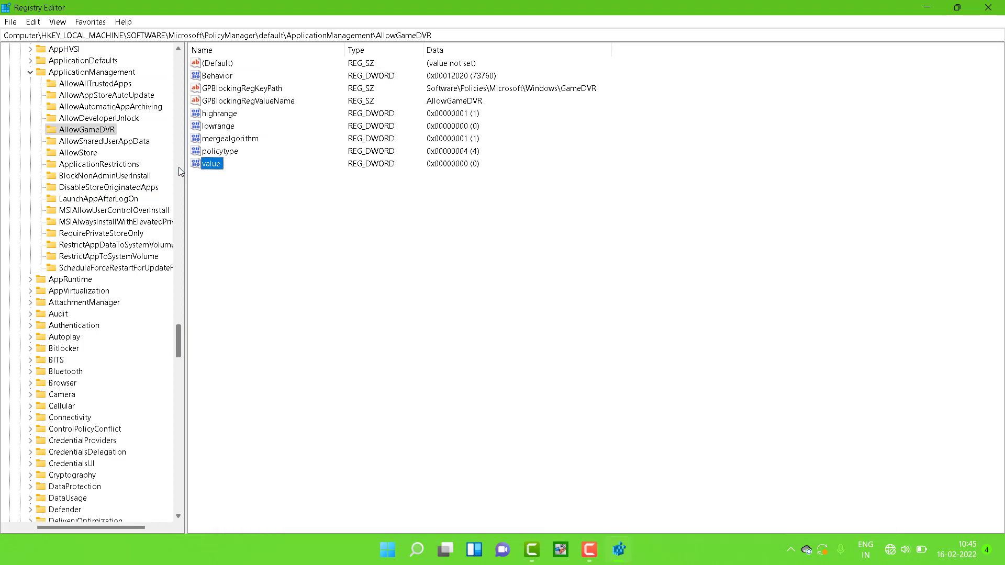
Collapse the ApplicationManagement key and all its parent branches up to HKEY_LOCAL_MACHINE, and close Registry Editor.
click(31, 73)
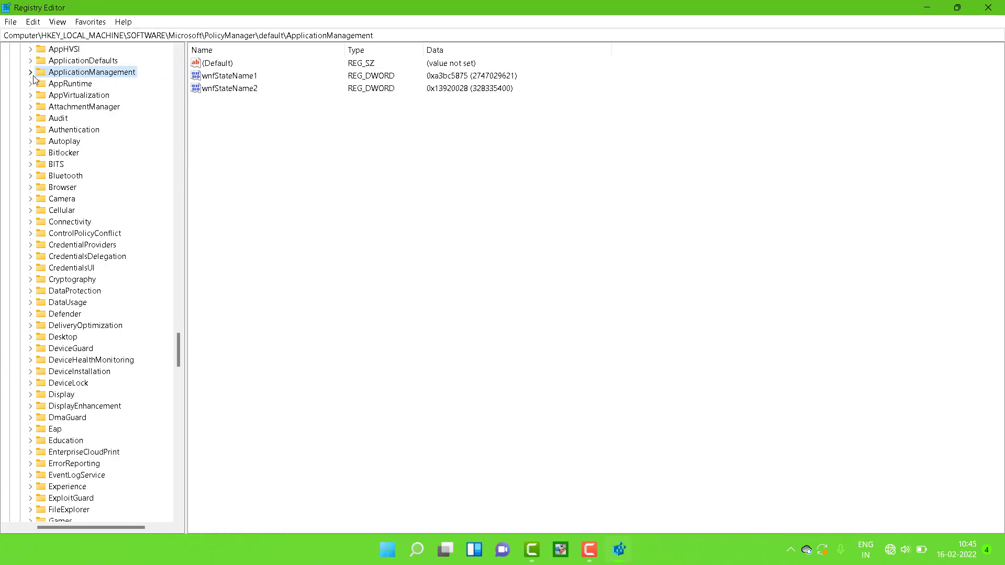
drag(178, 344, 193, 222)
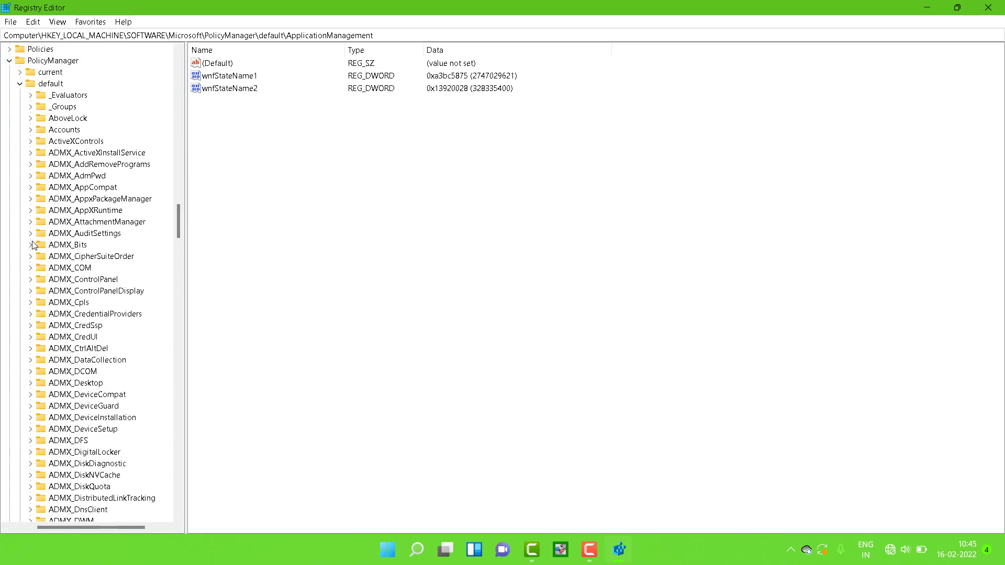
click(20, 84)
click(33, 60)
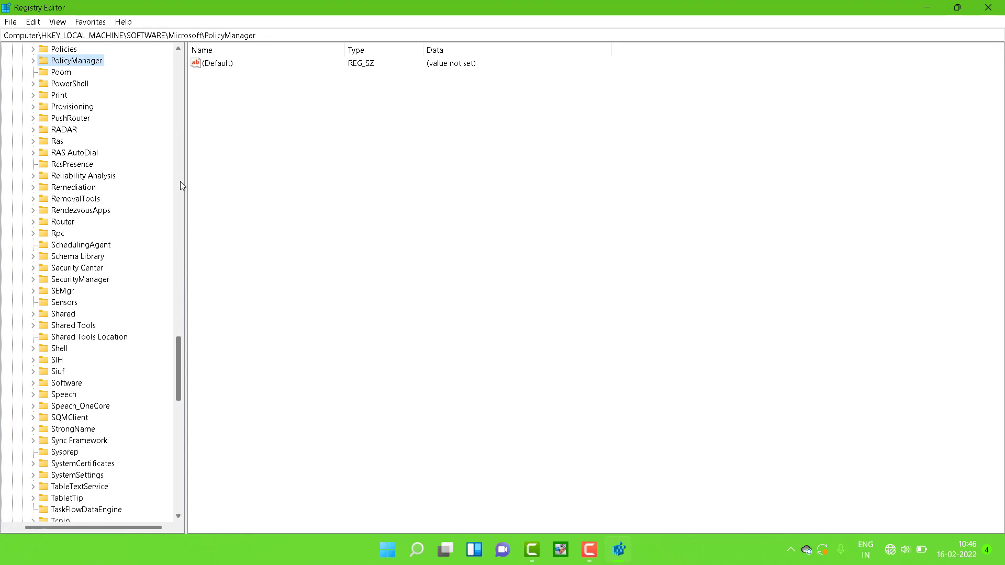
drag(178, 356, 173, 95)
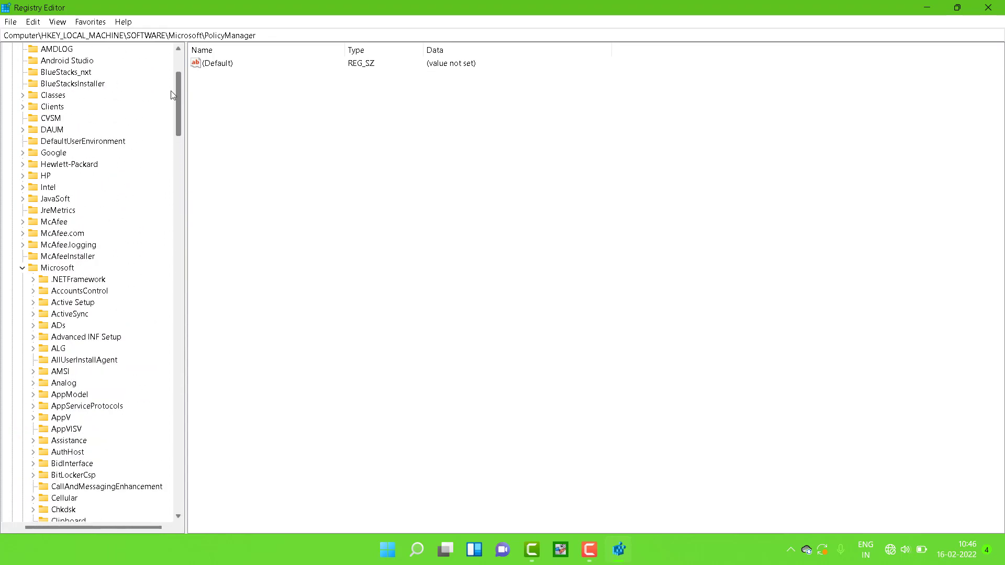
click(22, 267)
click(29, 48)
click(18, 84)
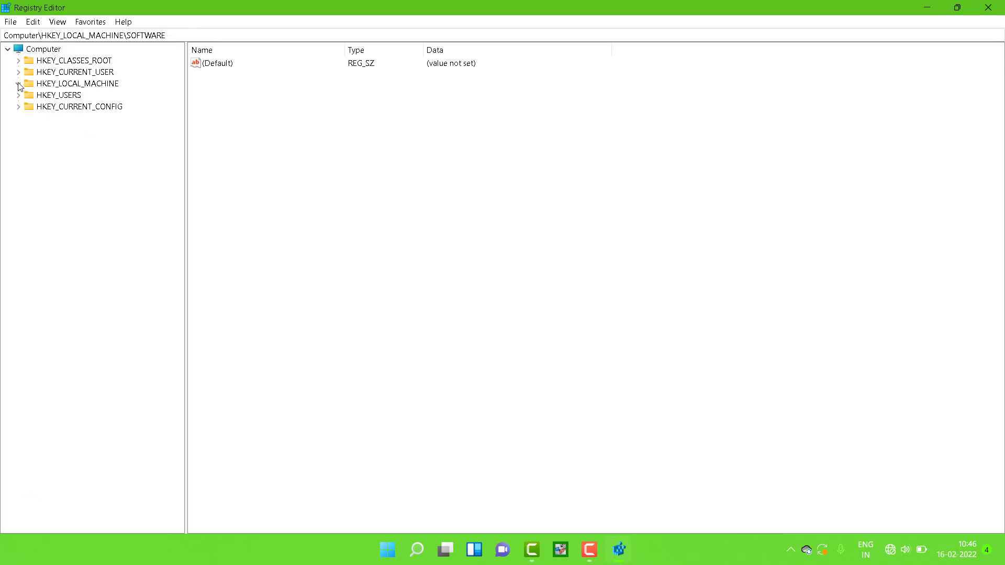
click(988, 7)
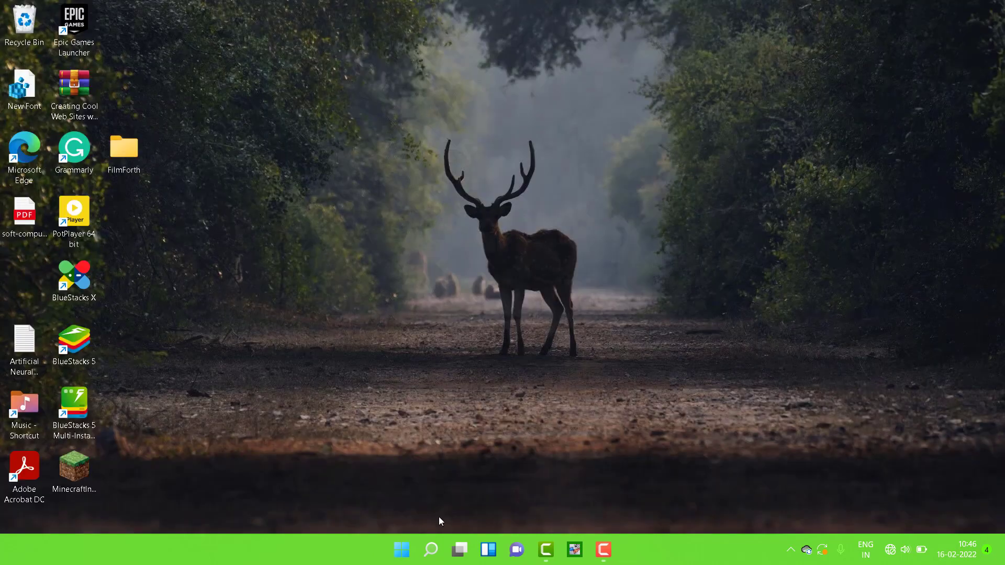
Display the Windows power options for restarting the PC and dismiss them without choosing one.
click(402, 549)
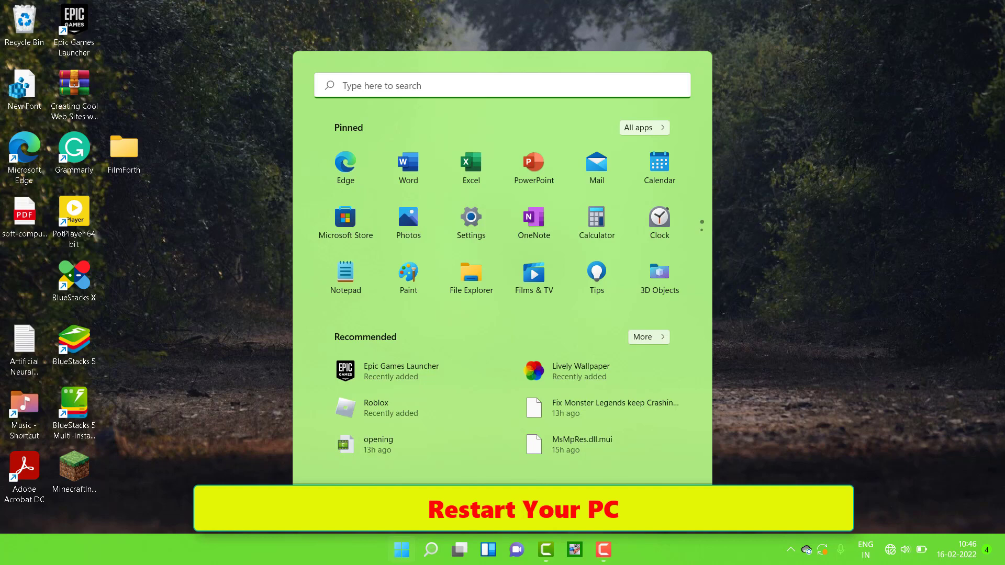
click(692, 507)
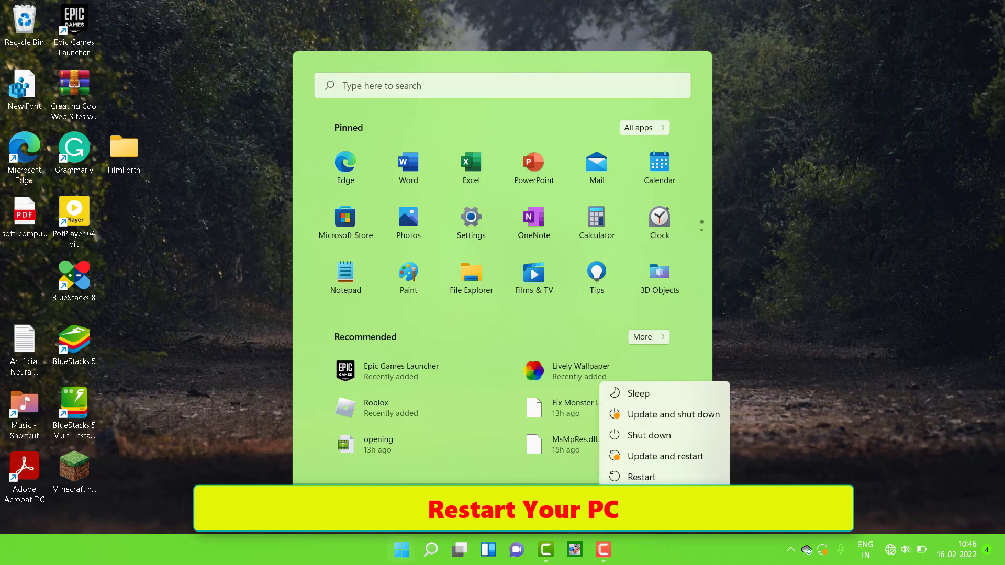
click(806, 472)
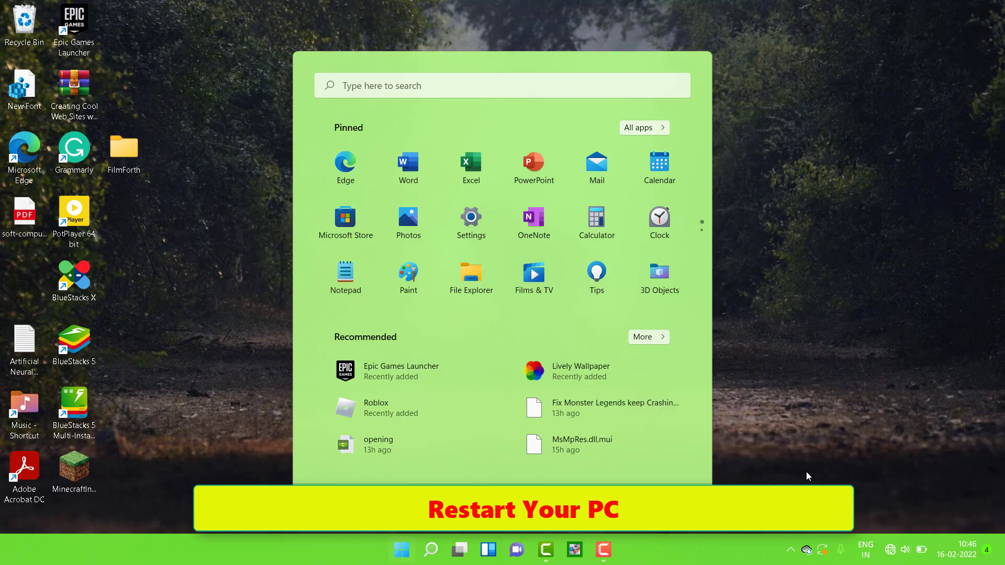